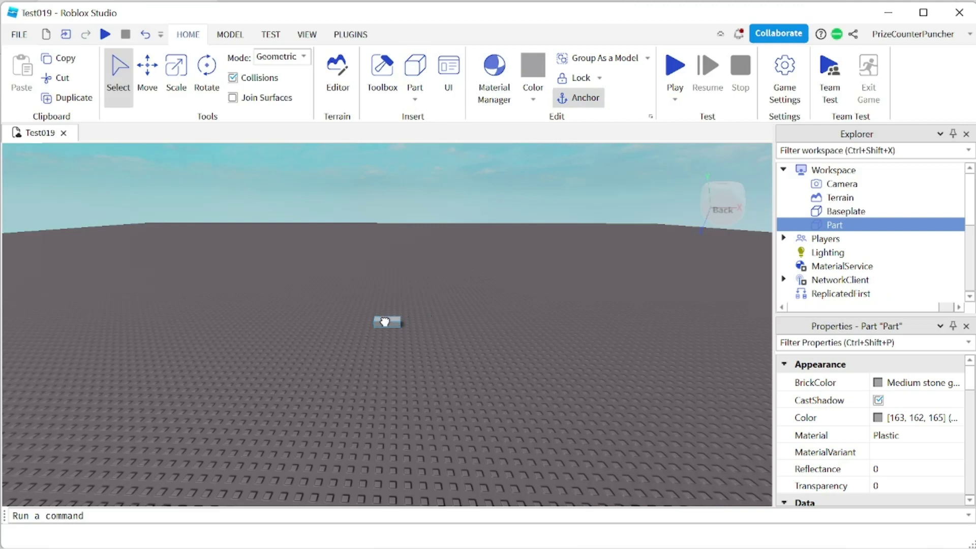
- Move the part toward the camera and scale it into a large, tall, wide wall
drag(386, 321, 373, 416)
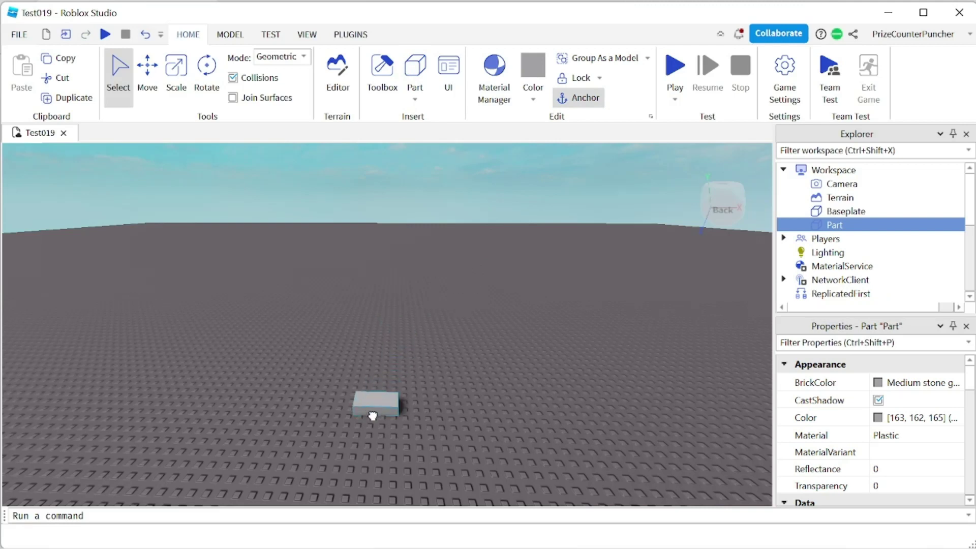
click(176, 74)
drag(376, 384, 373, 243)
drag(414, 344, 509, 351)
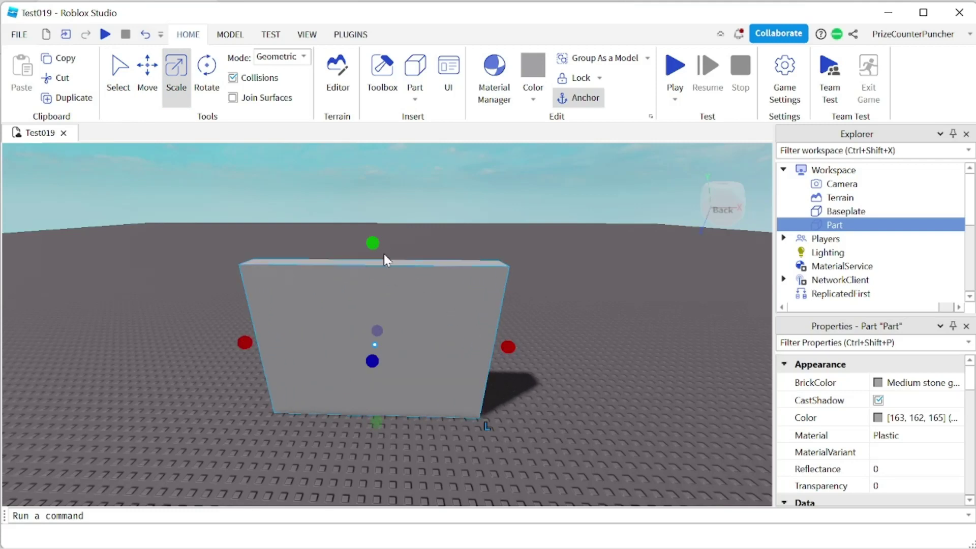
drag(383, 254, 386, 204)
- Deselect the finished wall, zoom out, and return to the Select tool
click(625, 317)
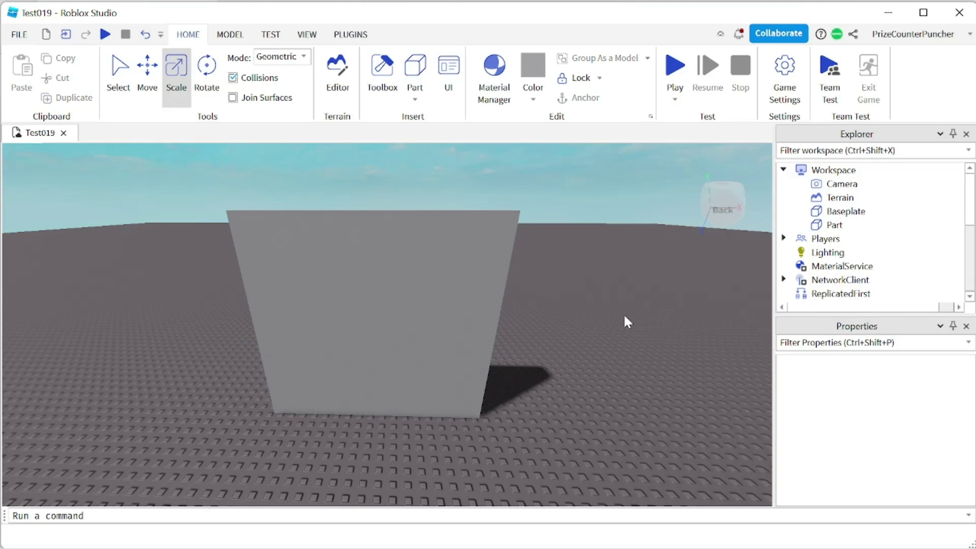
scroll(849, 224, down, 3)
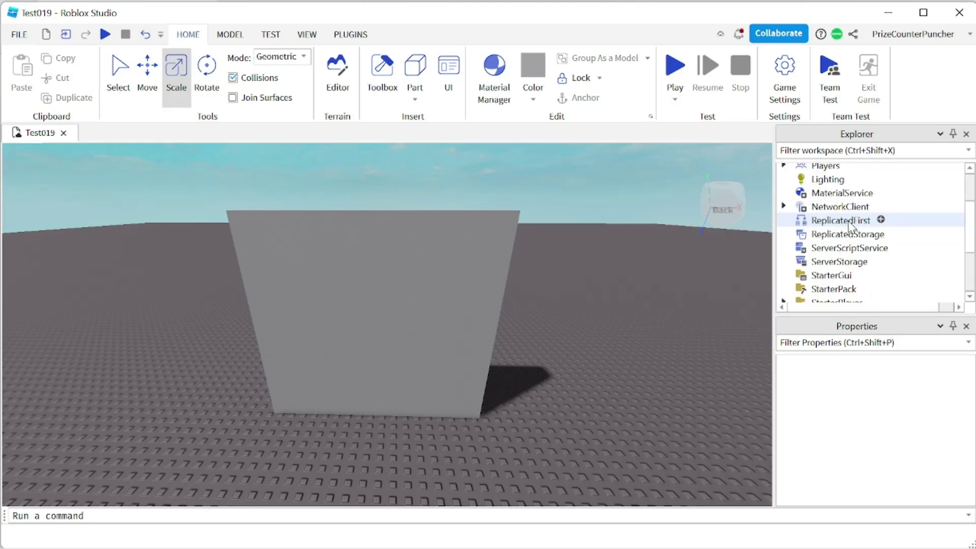
scroll(849, 223, down, 1)
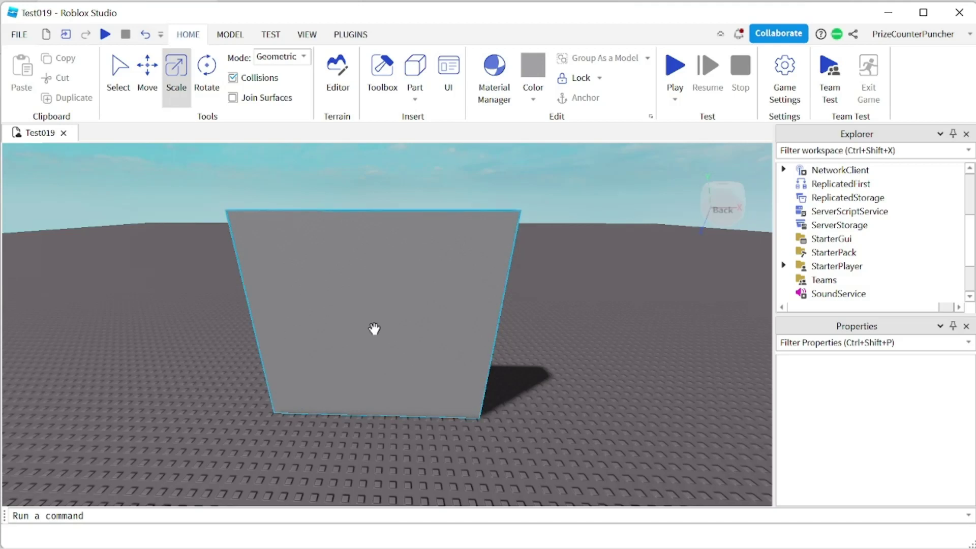
key(ctrl+1)
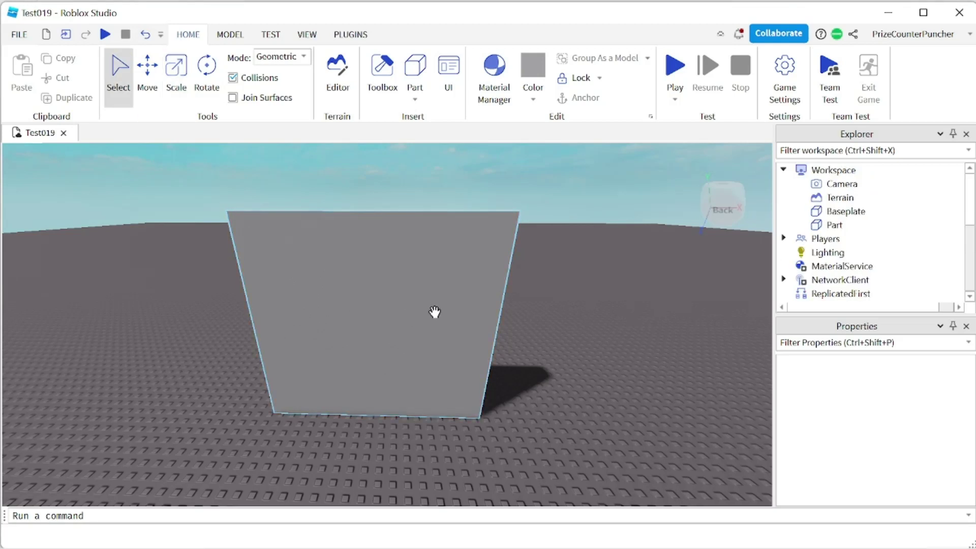
- Insert a SurfaceGui into the wall Part from Explorer
click(842, 226)
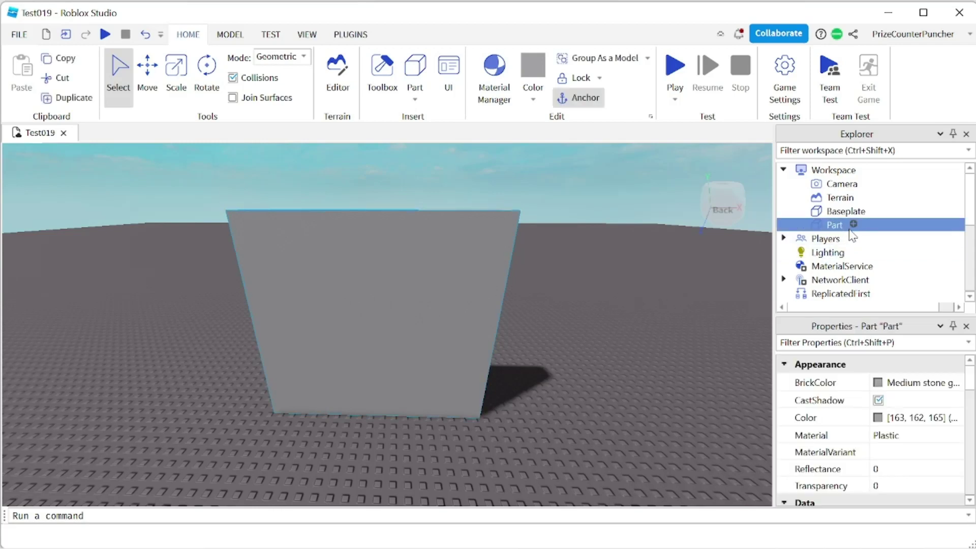
click(853, 224)
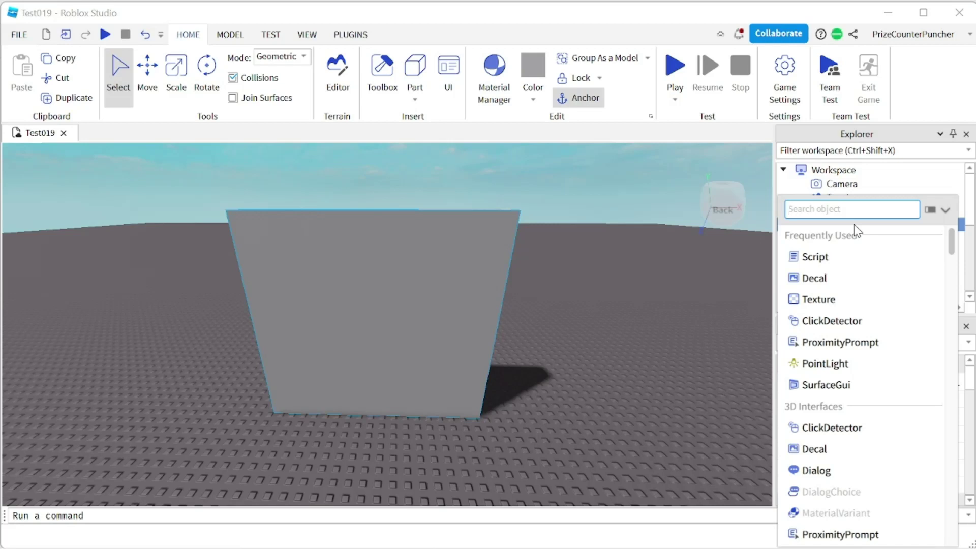
text(su)
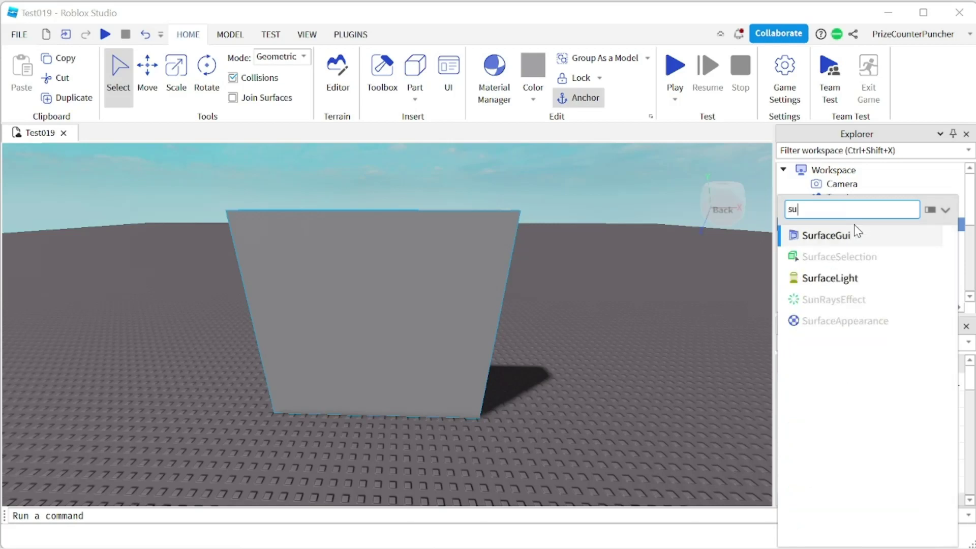
click(843, 239)
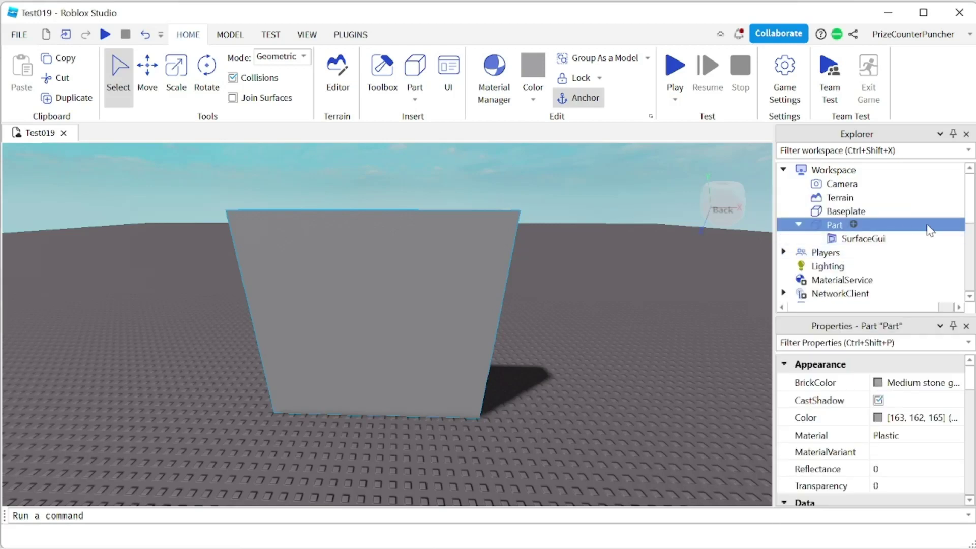
- Add an ImageLabel inside the new SurfaceGui
click(870, 245)
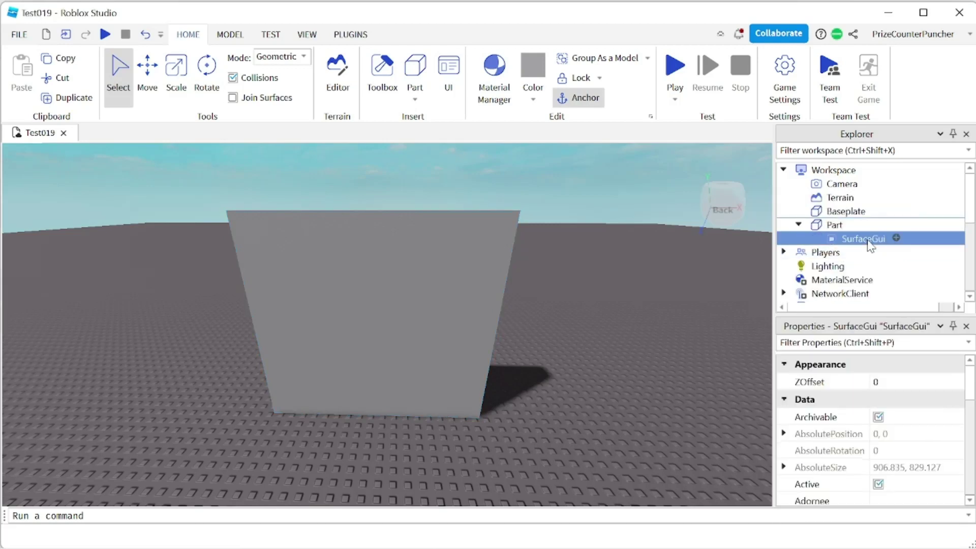
click(897, 239)
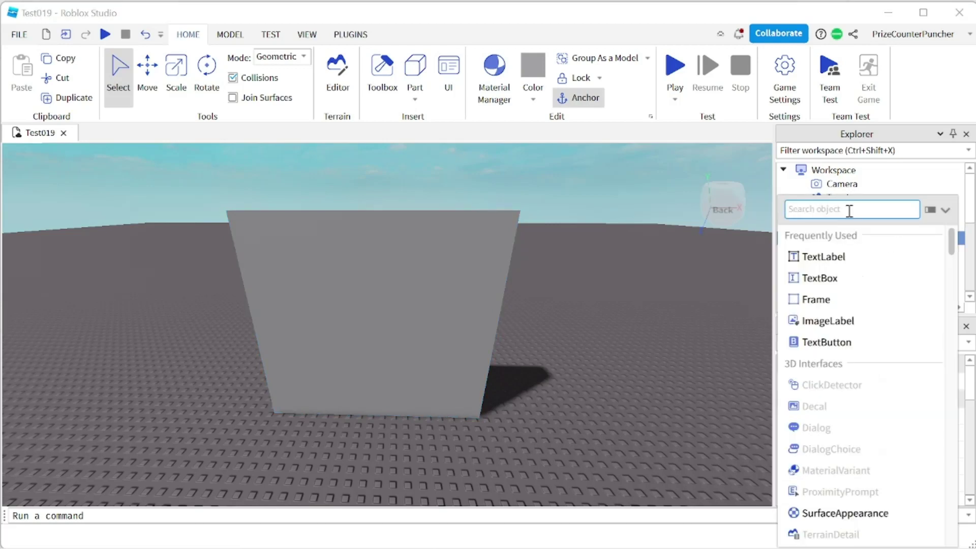
text(im)
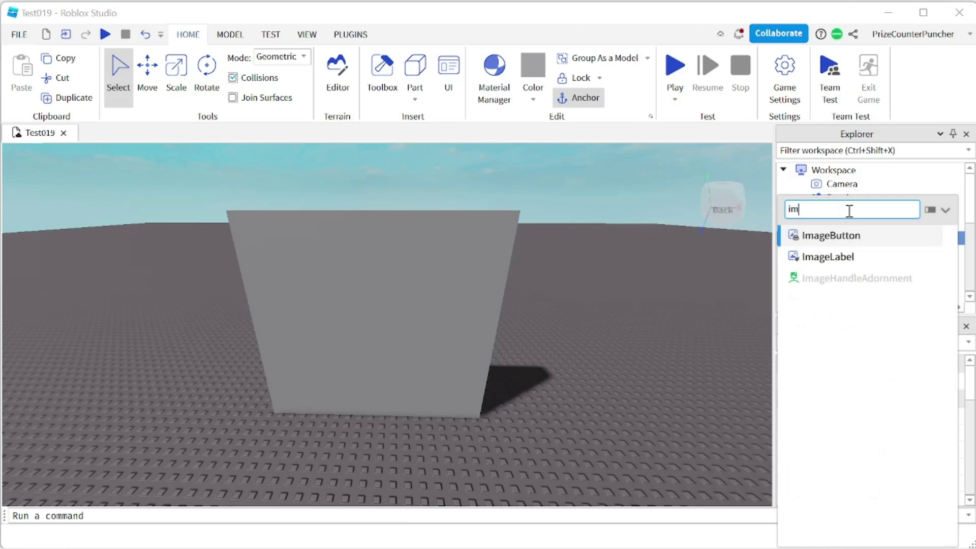
click(830, 257)
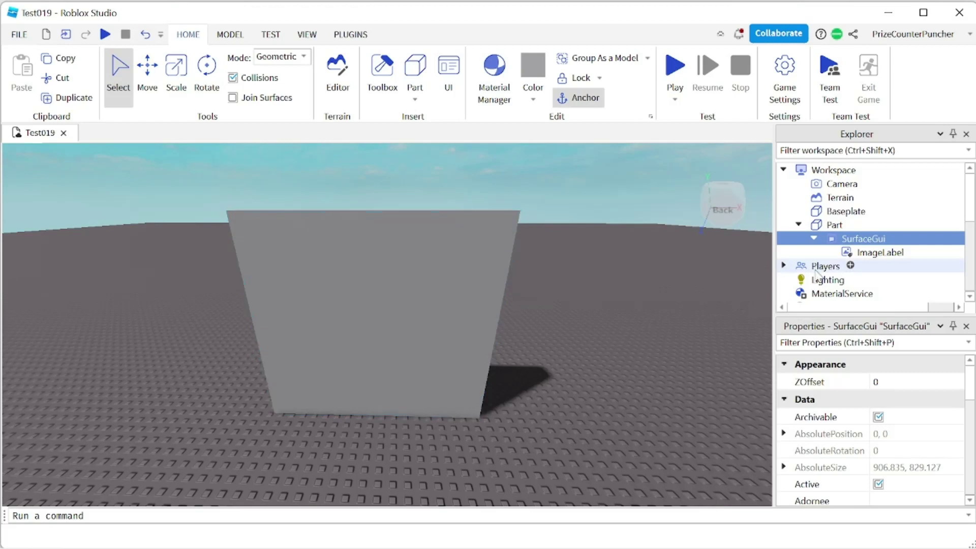
mouse_move(846, 247)
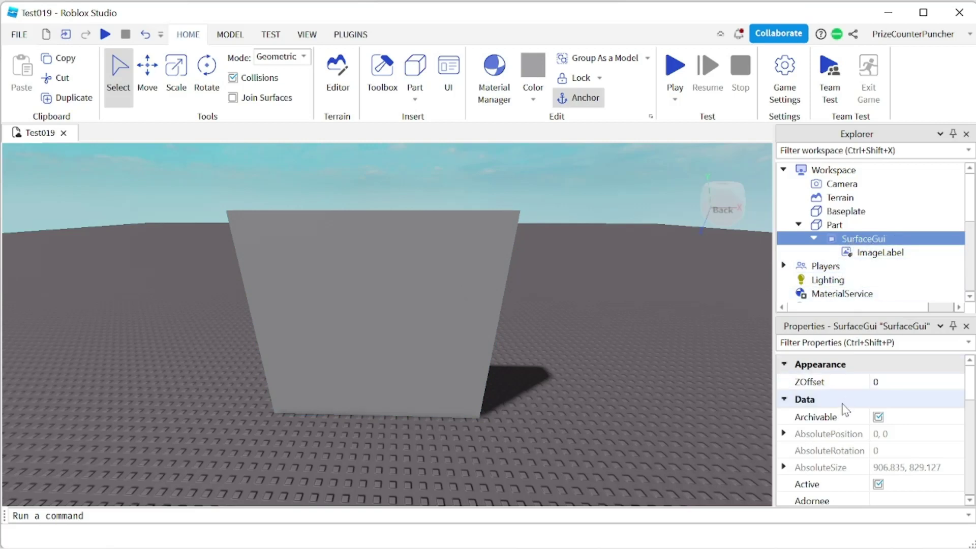
scroll(845, 410, down, 3)
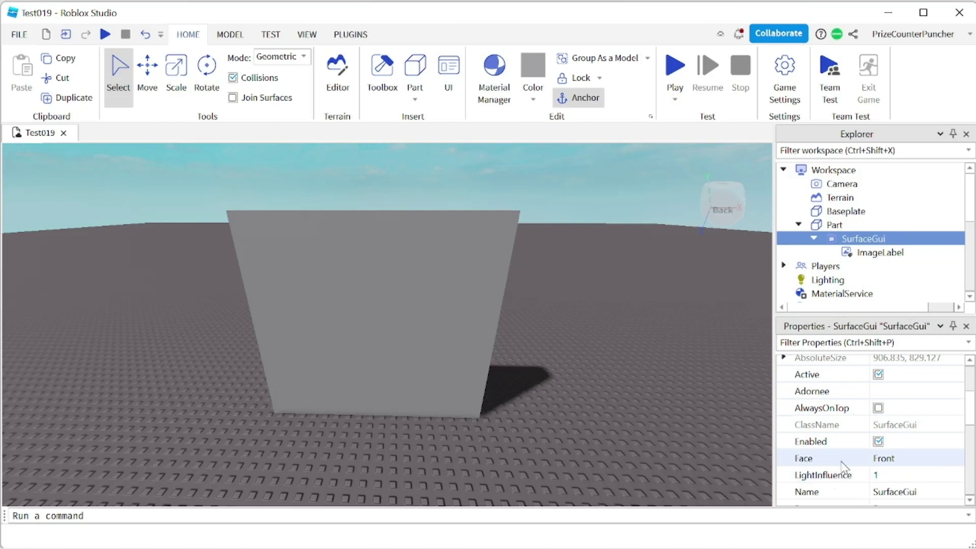
- Set the SurfaceGui's Face to Back and select the ImageLabel
click(902, 461)
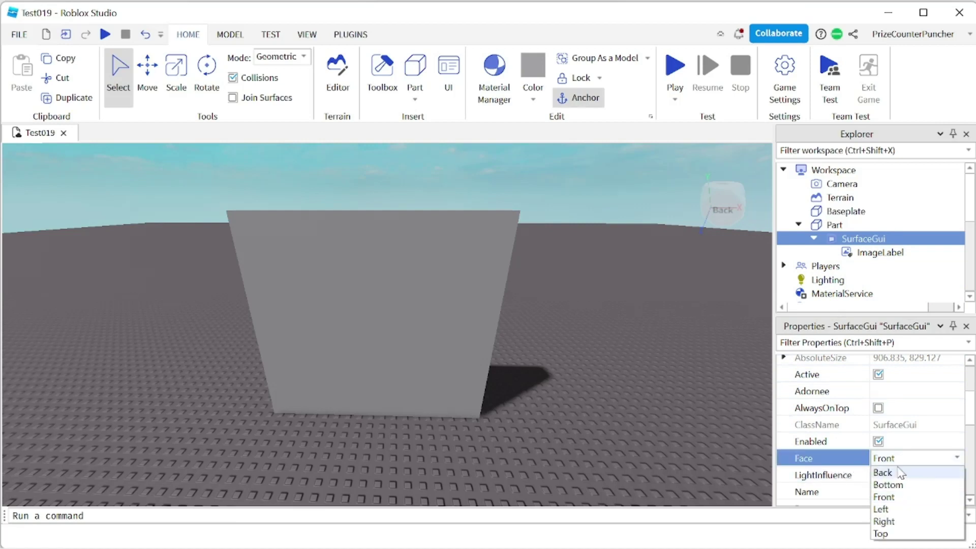
click(888, 473)
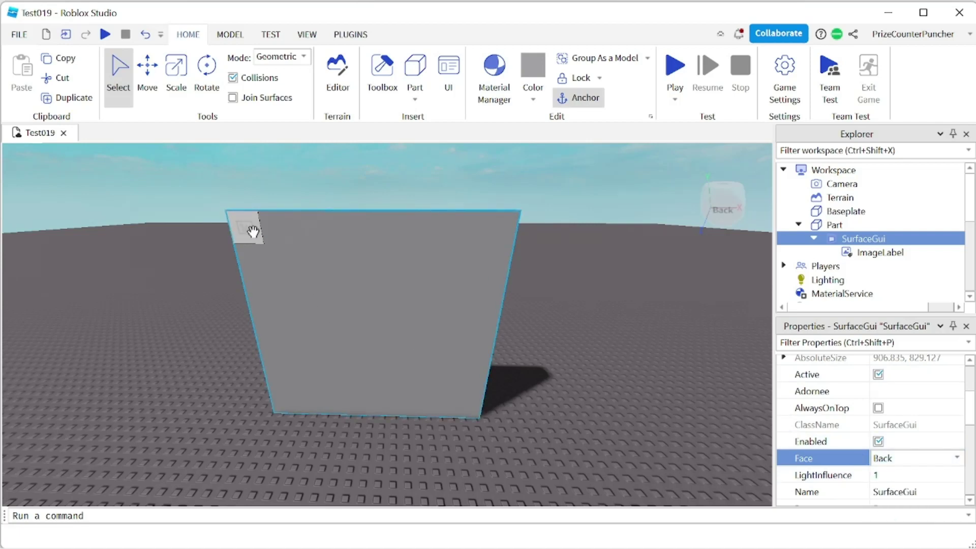
click(892, 254)
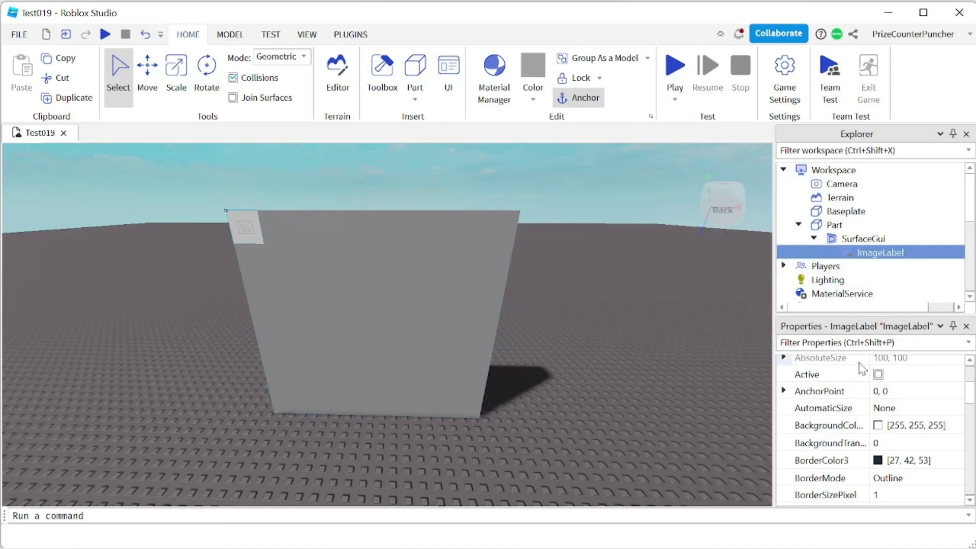
scroll(837, 395, down, 2)
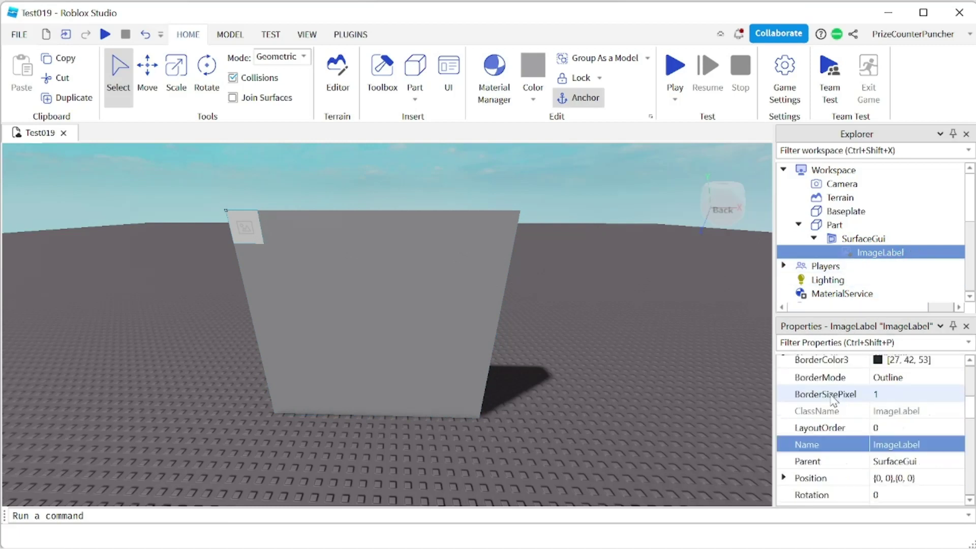
scroll(834, 400, down, 1)
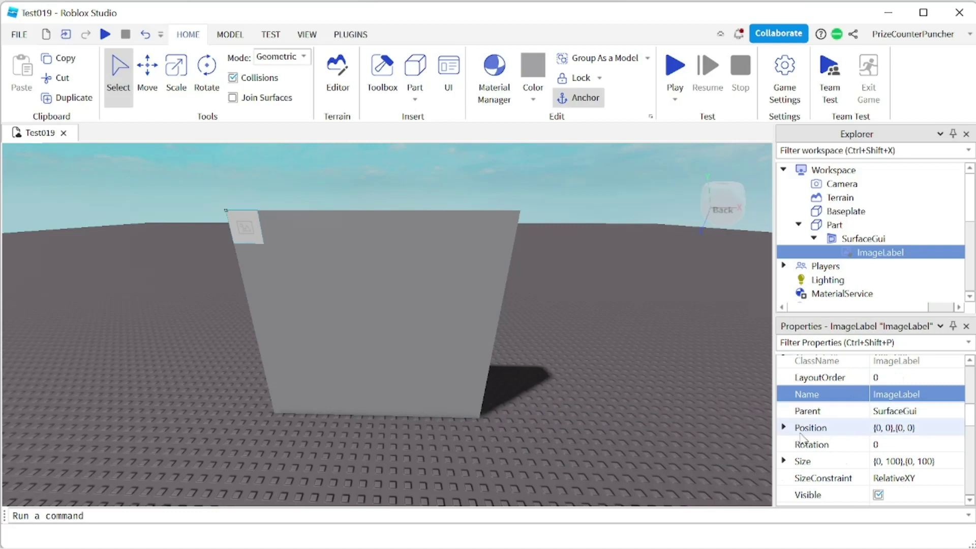
- Set the ImageLabel's Position to X scale 0.5 and Y scale 0.8
click(784, 427)
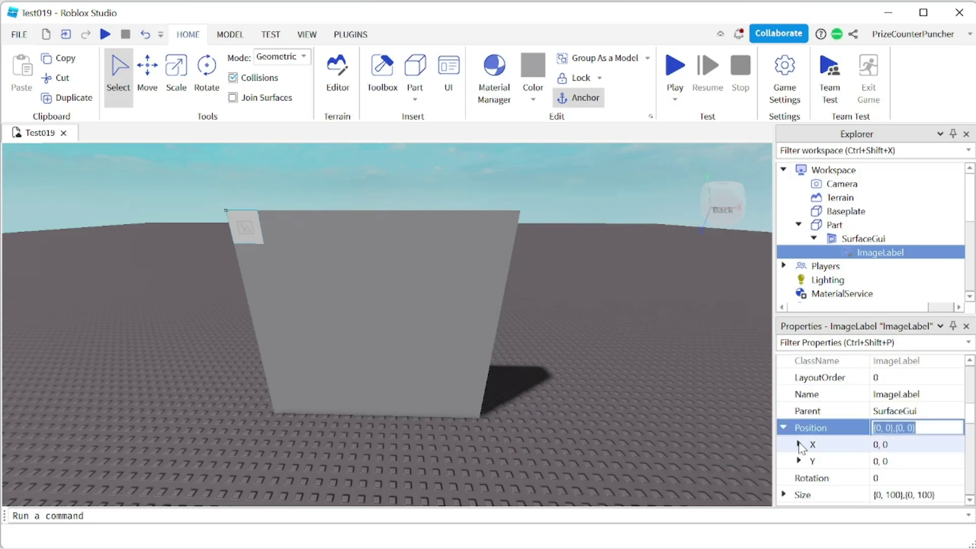
click(800, 444)
scroll(842, 445, down, 1)
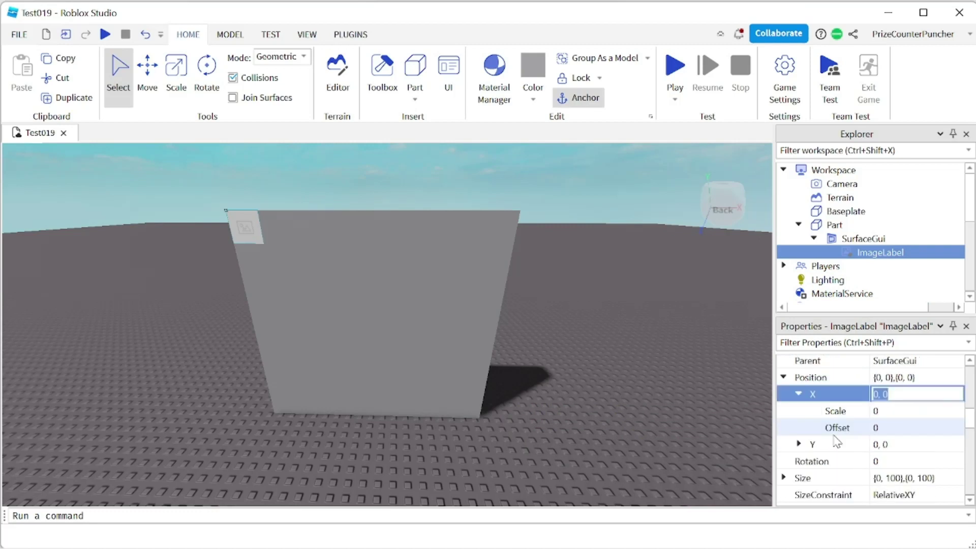
click(883, 410)
text(.)
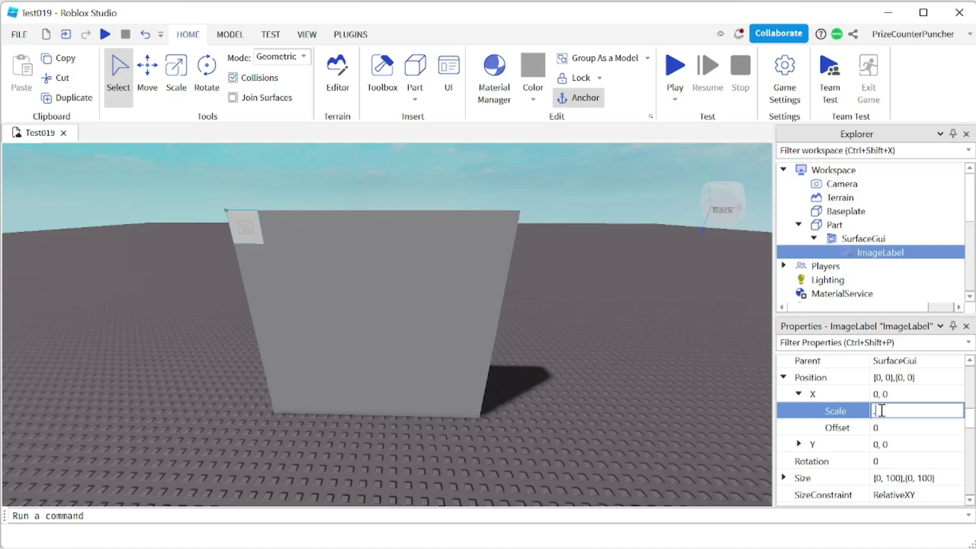
text(5)
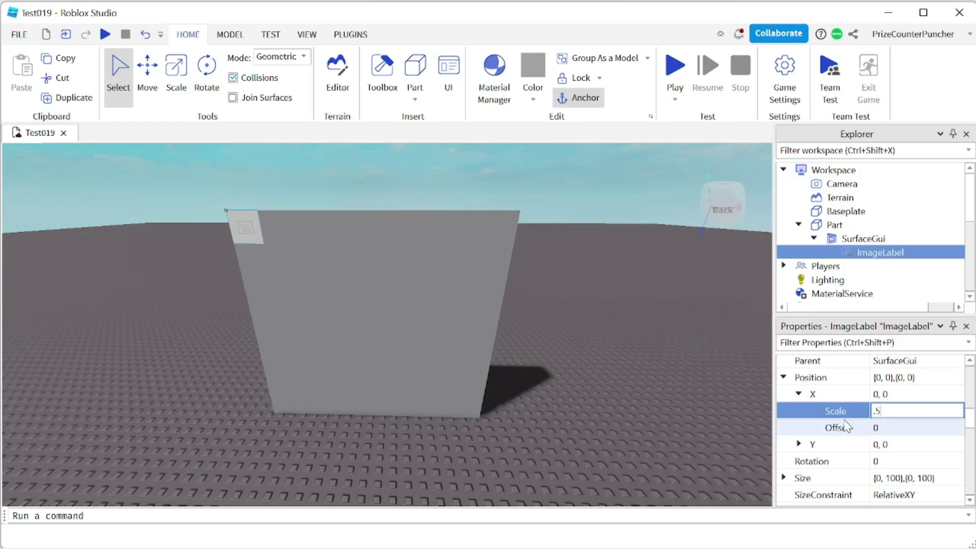
click(799, 444)
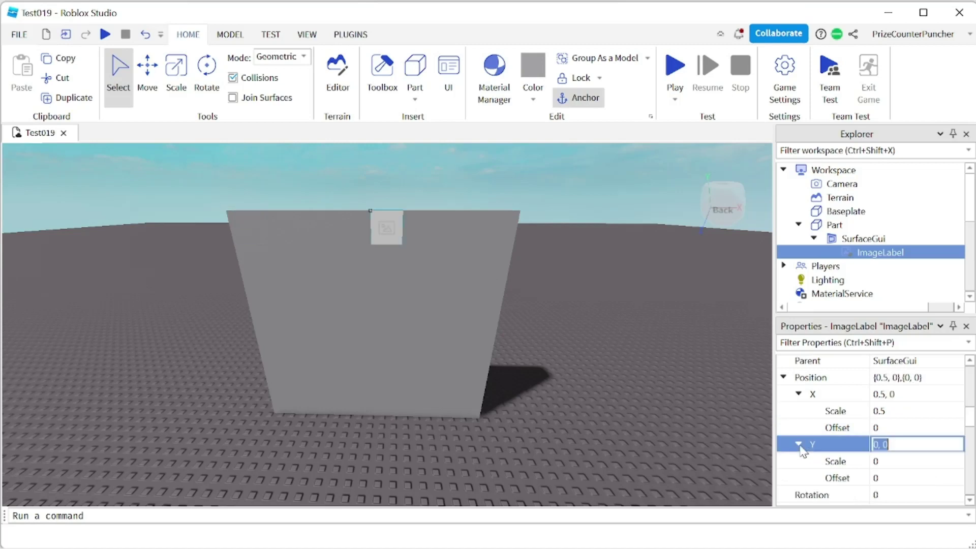
click(915, 461)
text(.8)
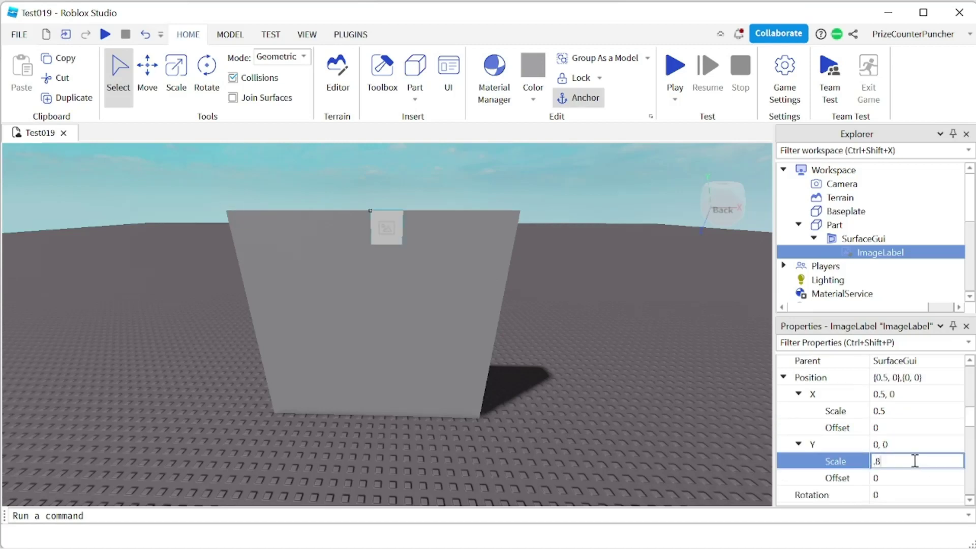
key(Return)
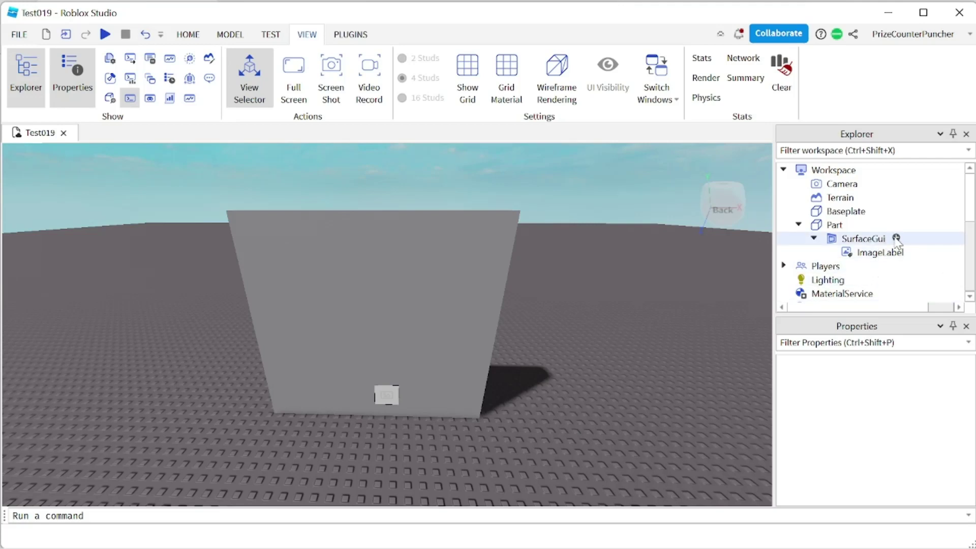
- Insert an ImageButton into the wall's SurfaceGui, then reselect the SurfaceGui
click(897, 239)
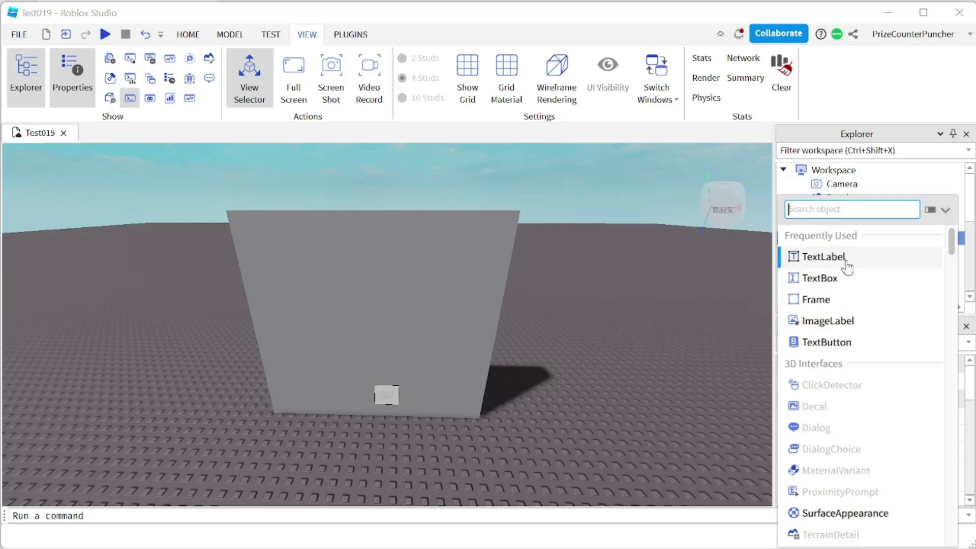
text(ima)
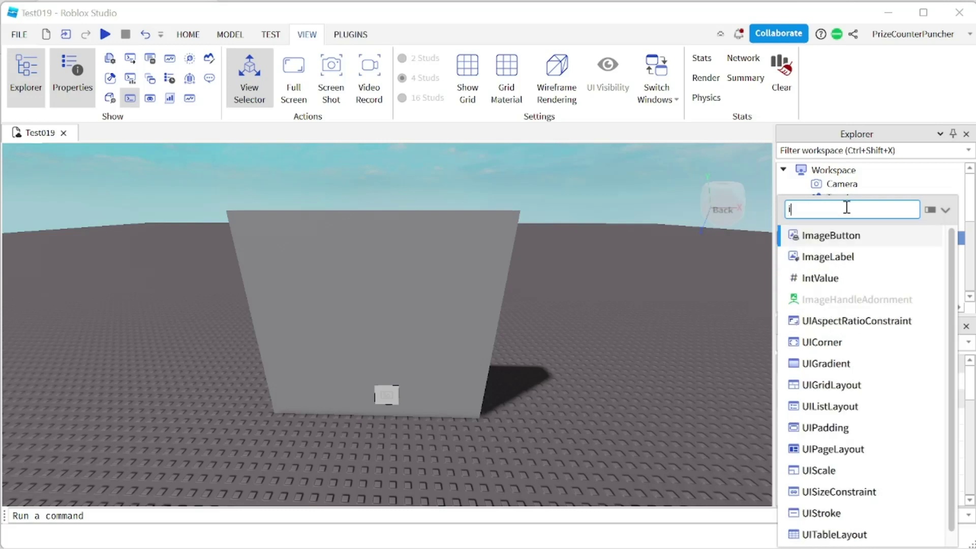
click(847, 234)
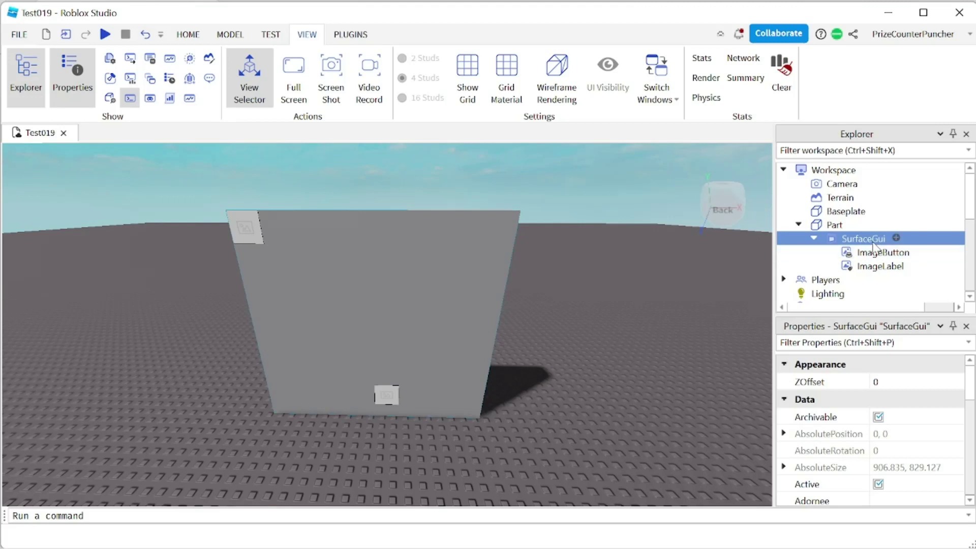
click(920, 253)
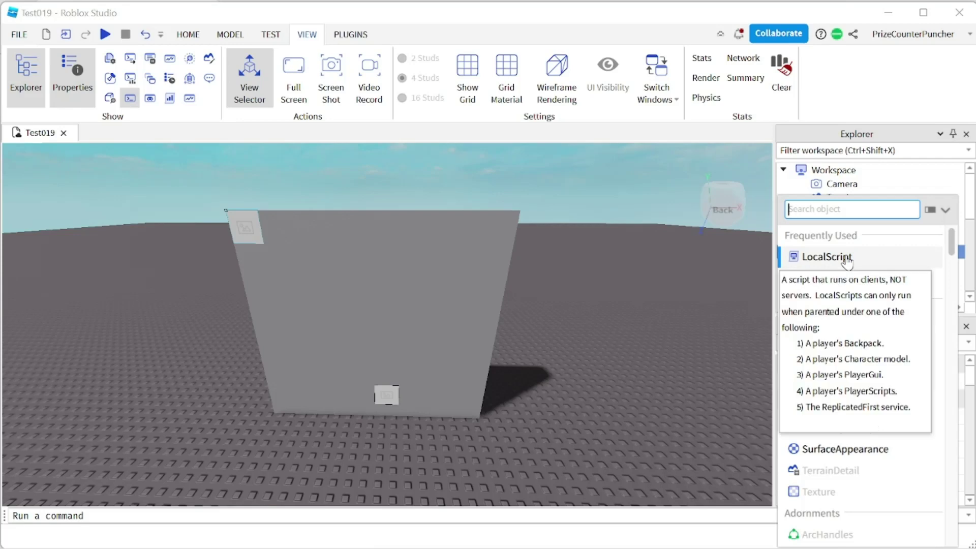
click(598, 268)
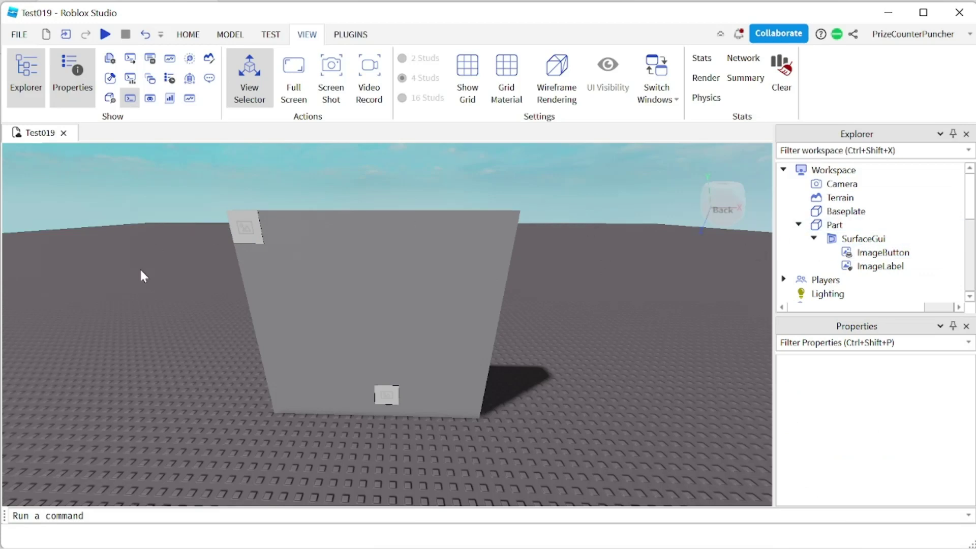
click(863, 239)
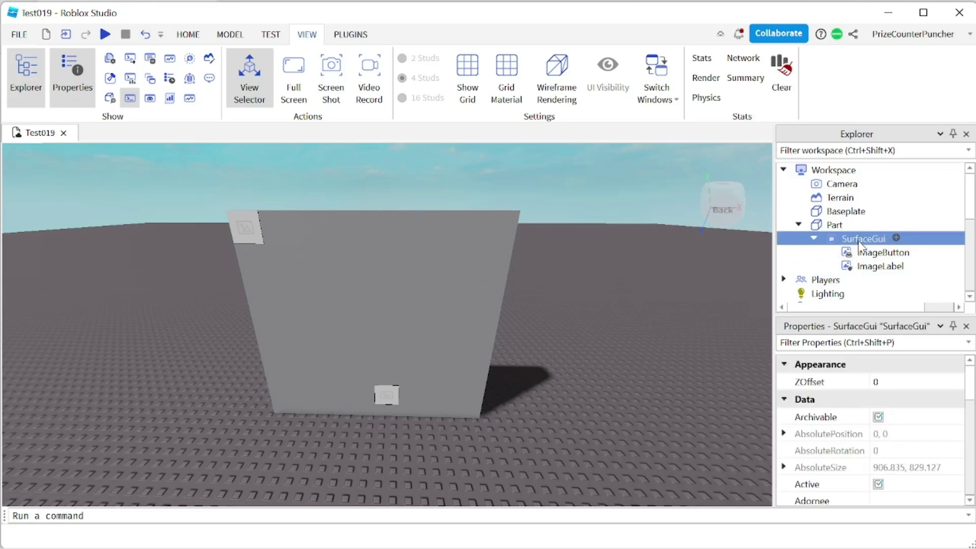
- Delete the SurfaceGui from the wall Part and scroll to StarterGui
key(Delete)
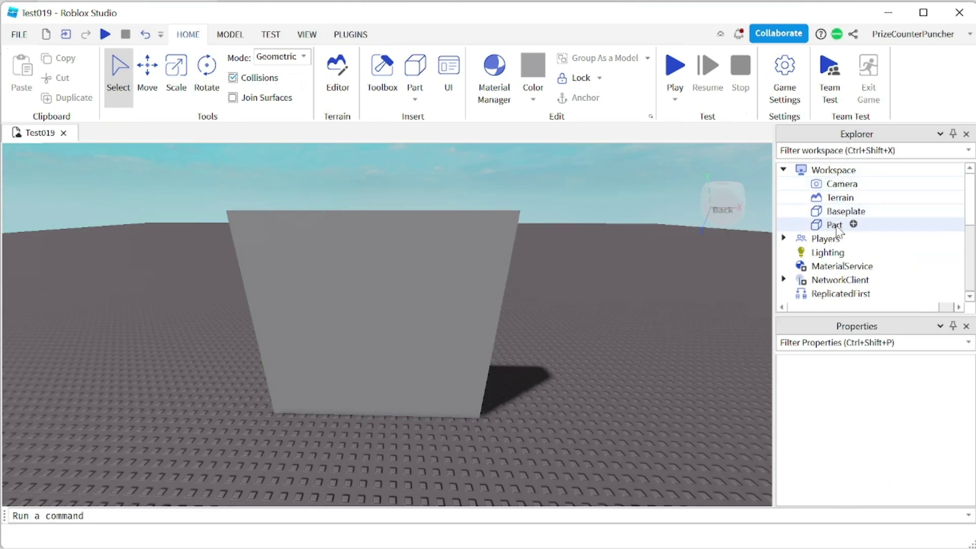
scroll(840, 238, down, 2)
scroll(840, 239, down, 1)
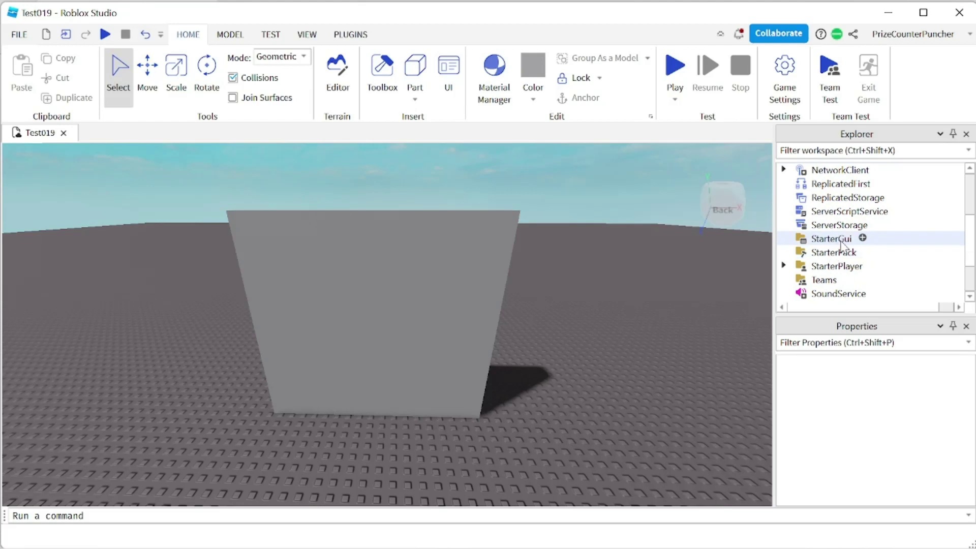
- Create a SurfaceGui under StarterGui containing a new ImageButton
click(863, 238)
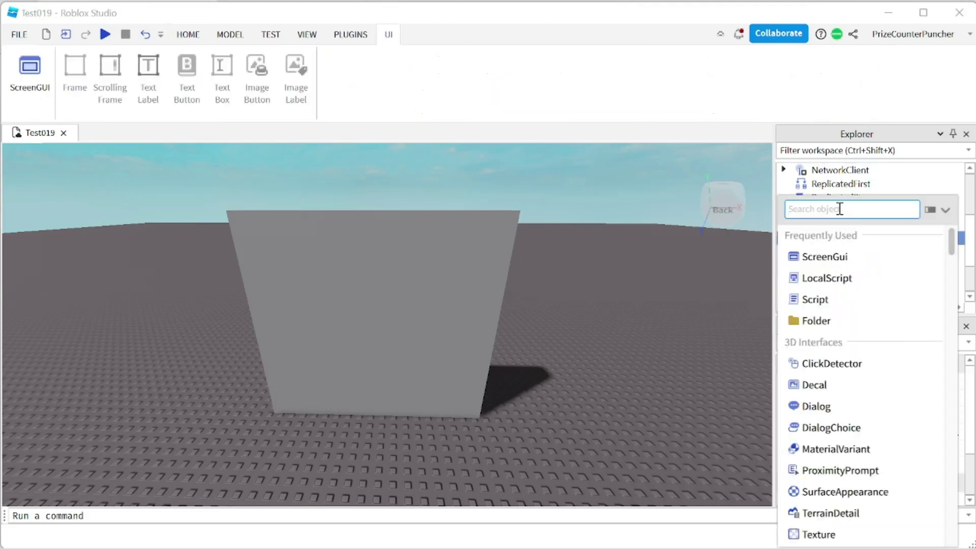
text(sur)
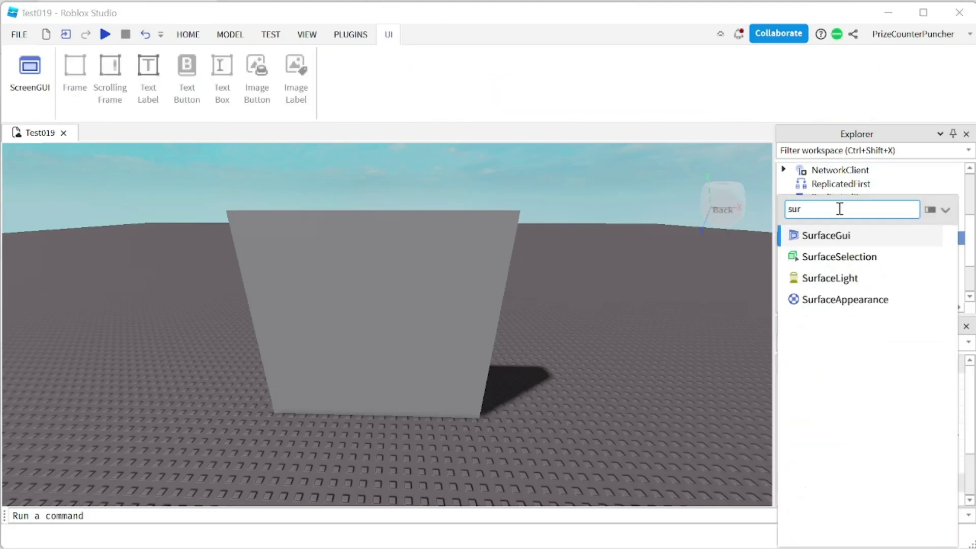
click(831, 237)
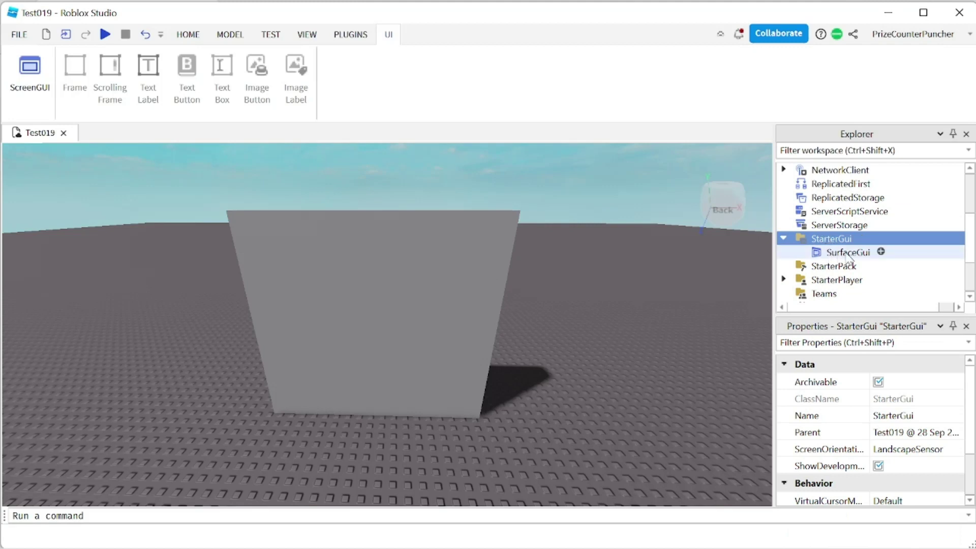
click(881, 253)
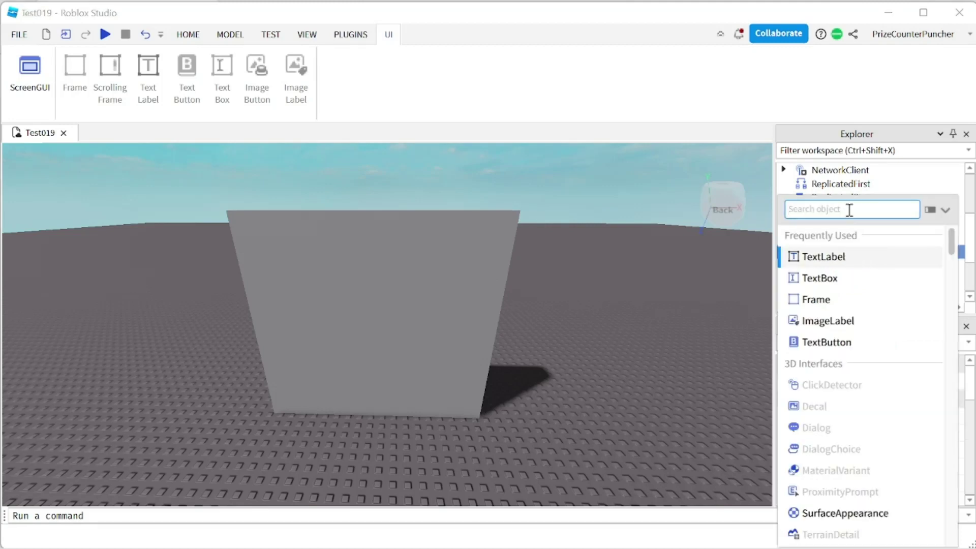
text(ima)
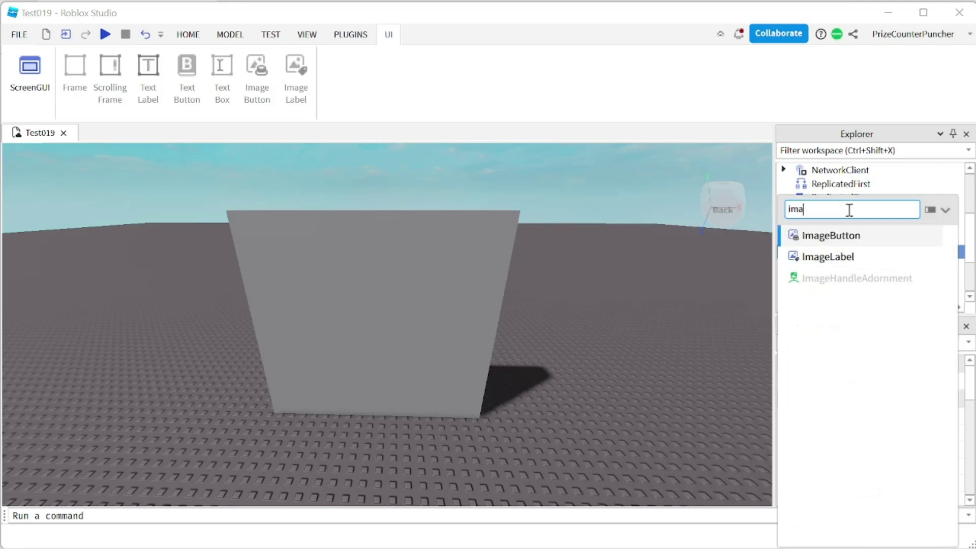
click(837, 235)
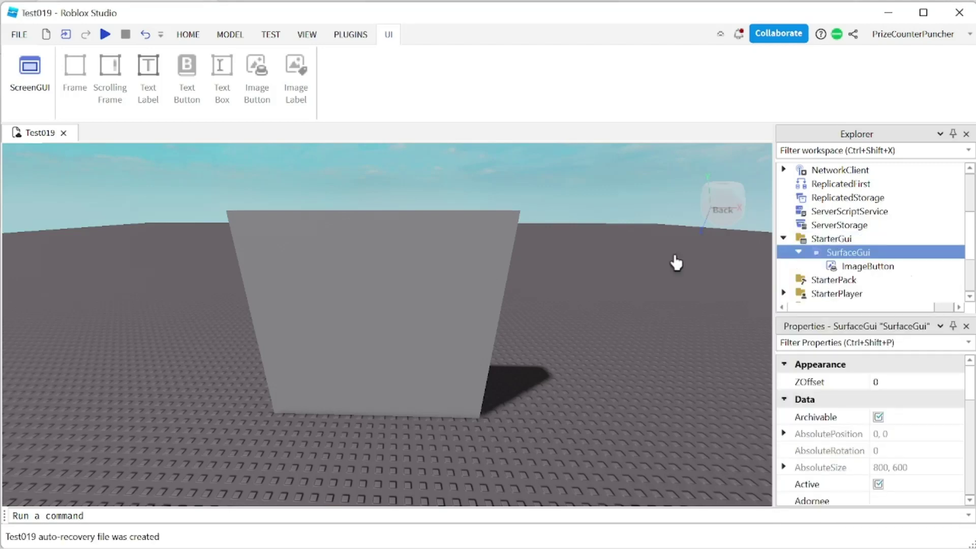
- Set the StarterGui SurfaceGui's Adornee to the wall Part in Workspace
mouse_move(847, 254)
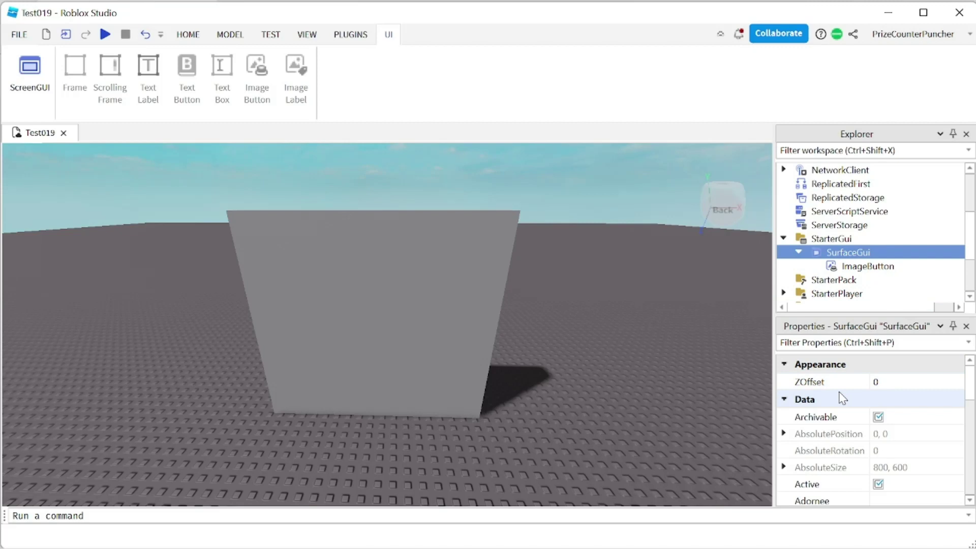
scroll(840, 394, down, 3)
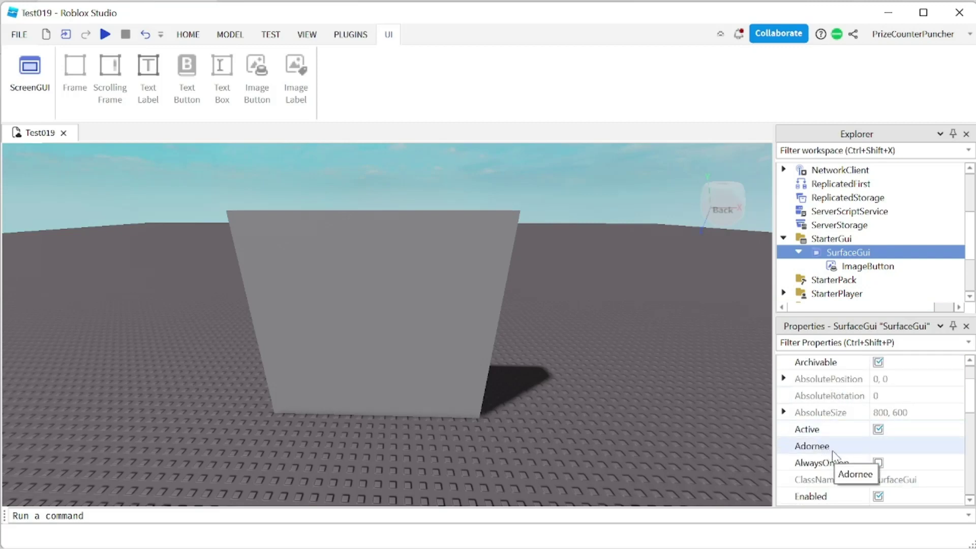
click(896, 451)
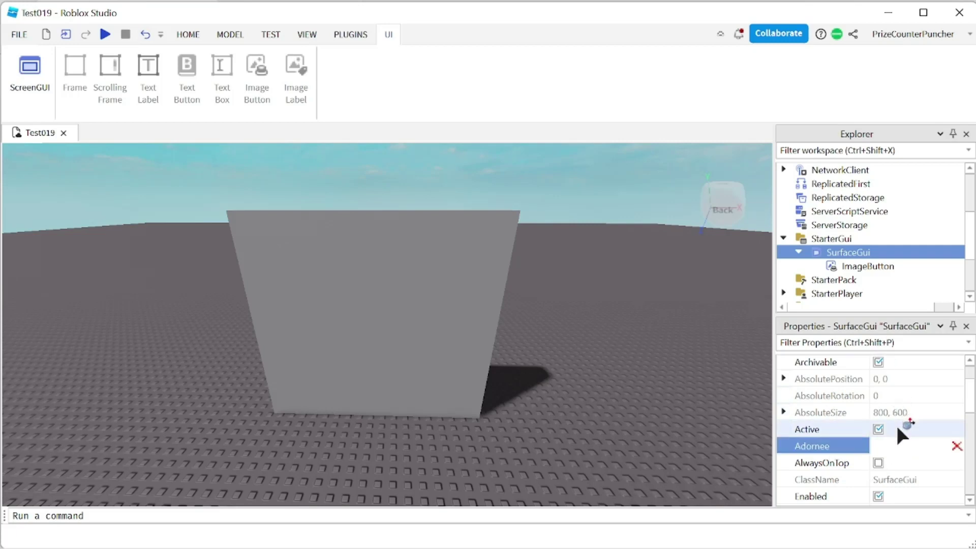
scroll(852, 230, up, 2)
scroll(849, 232, up, 1)
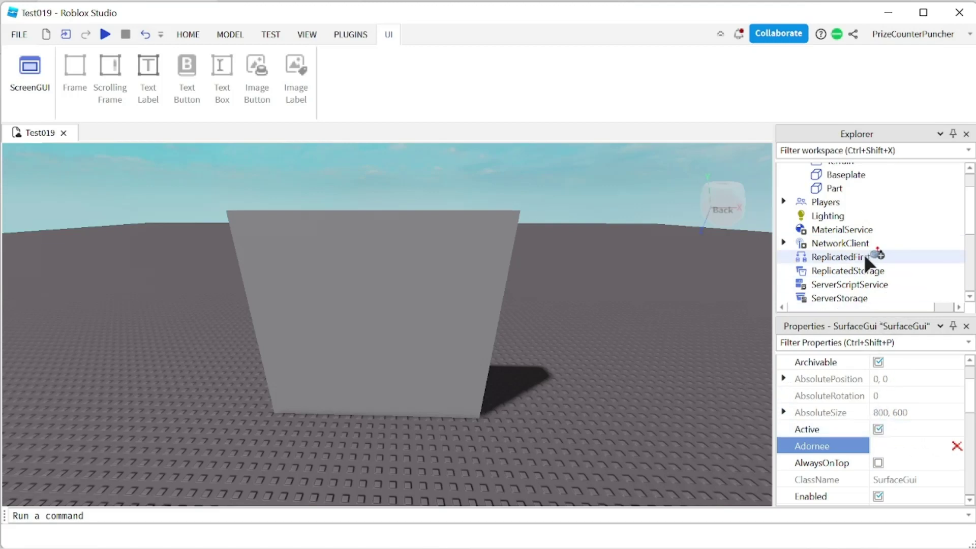
scroll(865, 243, down, 1)
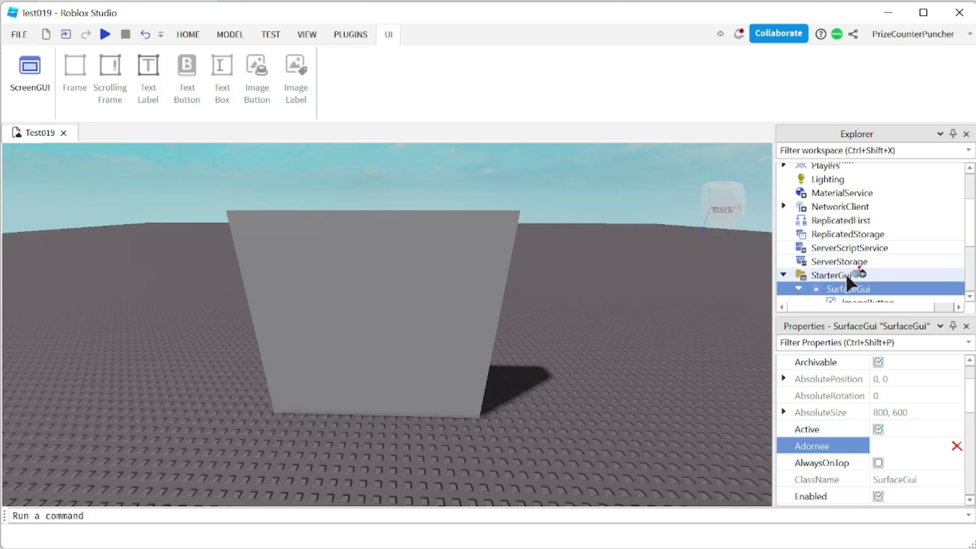
scroll(850, 273, up, 2)
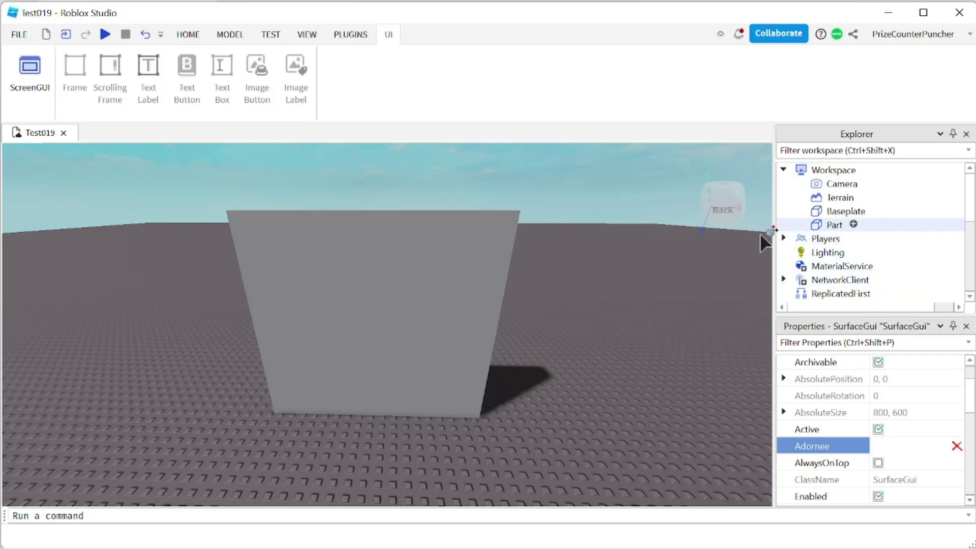
click(837, 225)
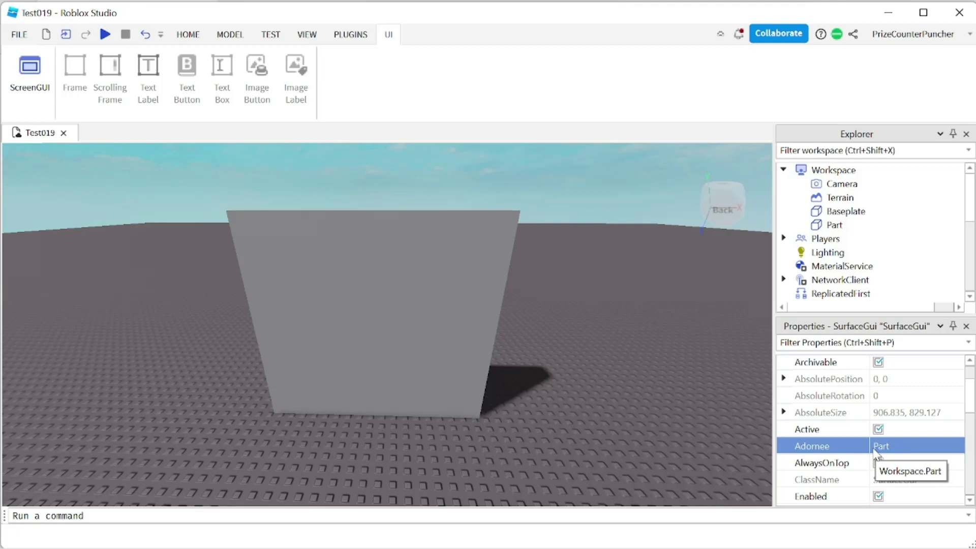
scroll(846, 294, down, 2)
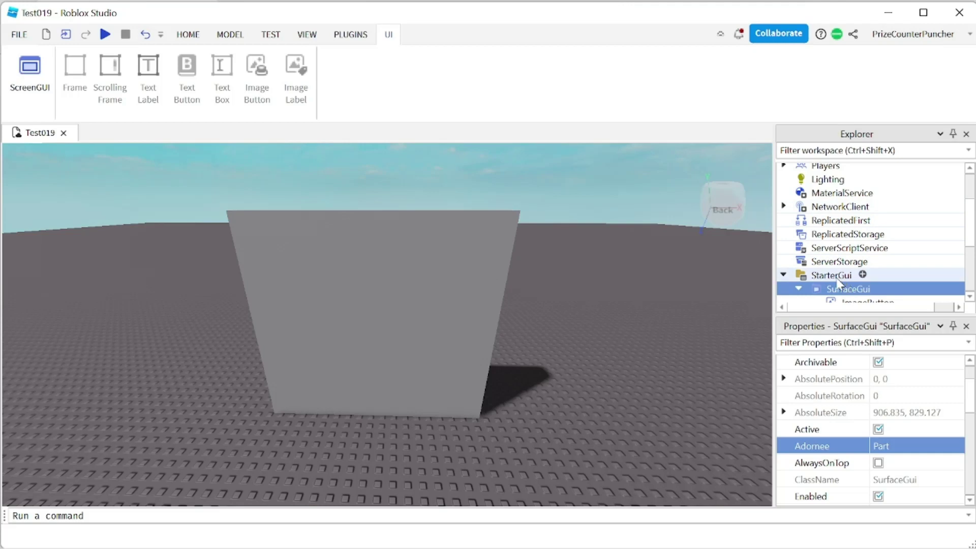
- Change the StarterGui SurfaceGui's Face to Back so the ImageButton appears on the wall
scroll(844, 279, up, 2)
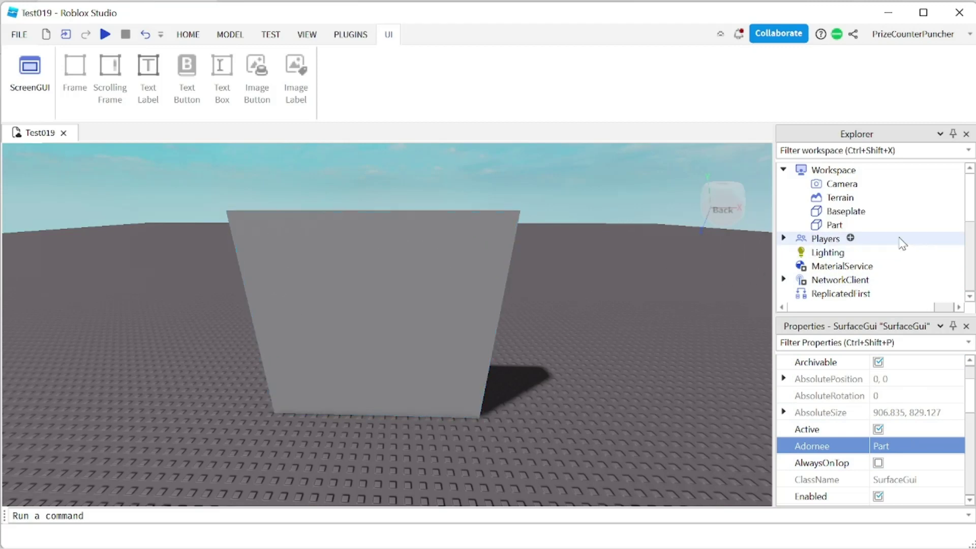
scroll(854, 255, down, 3)
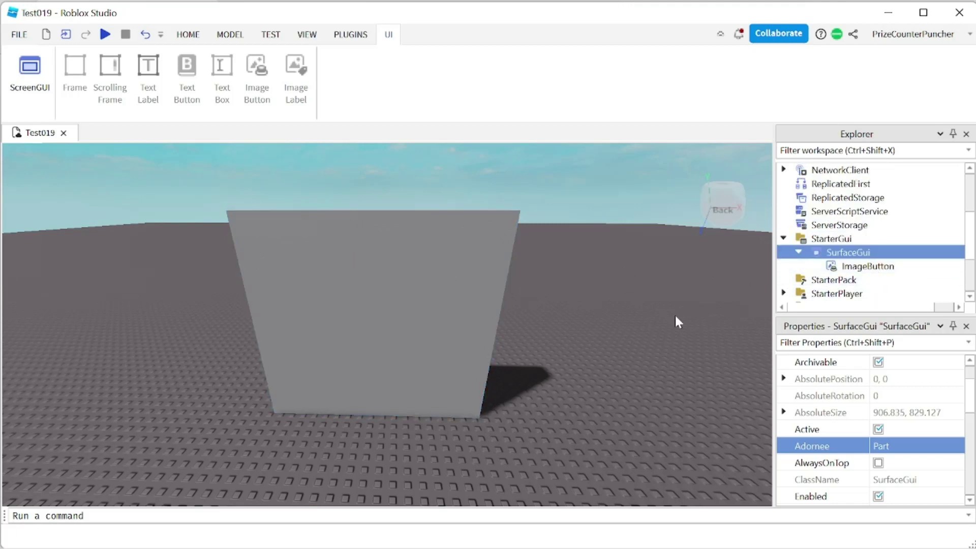
scroll(834, 412, down, 3)
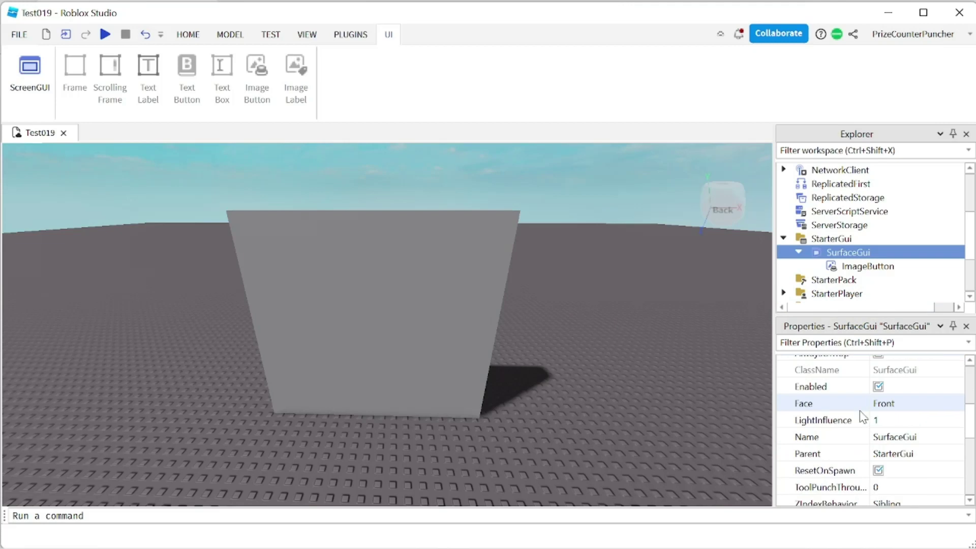
click(898, 404)
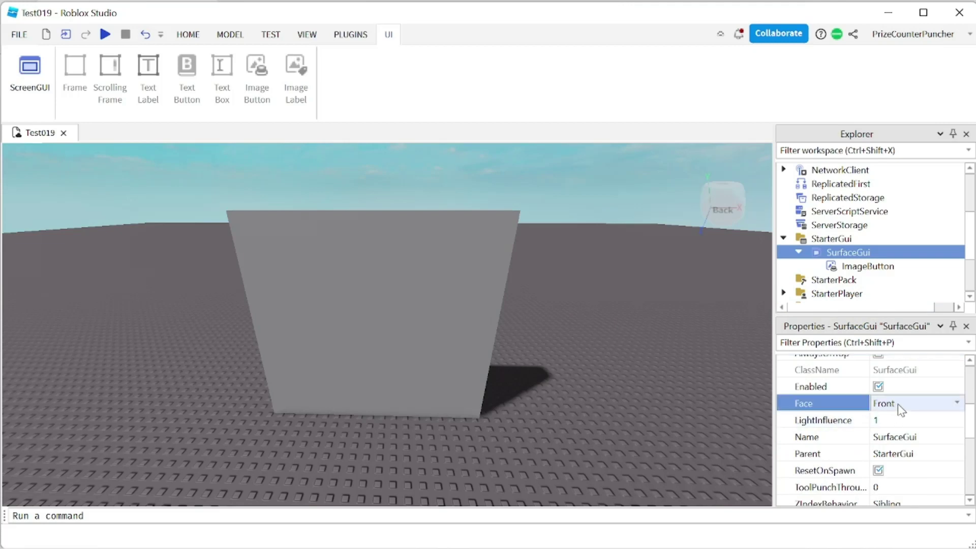
click(901, 408)
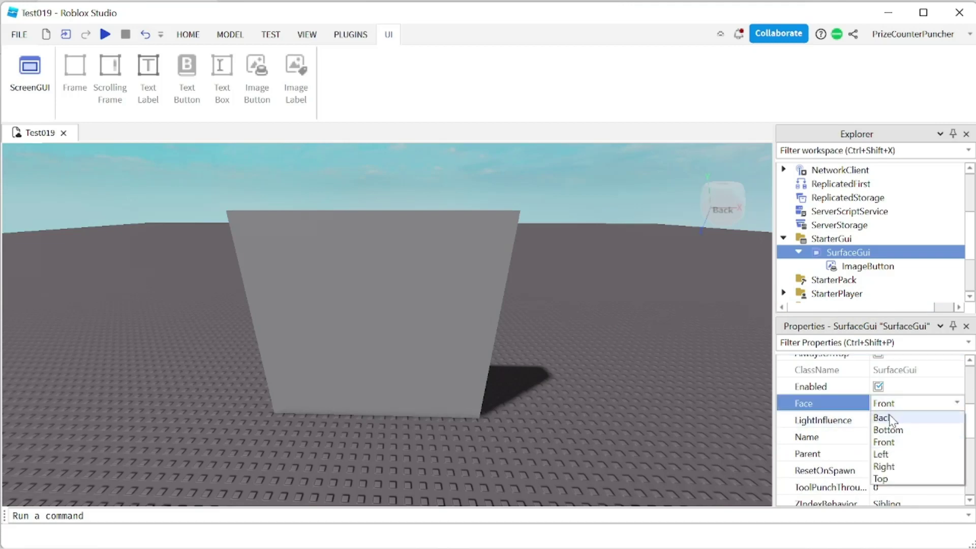
click(884, 418)
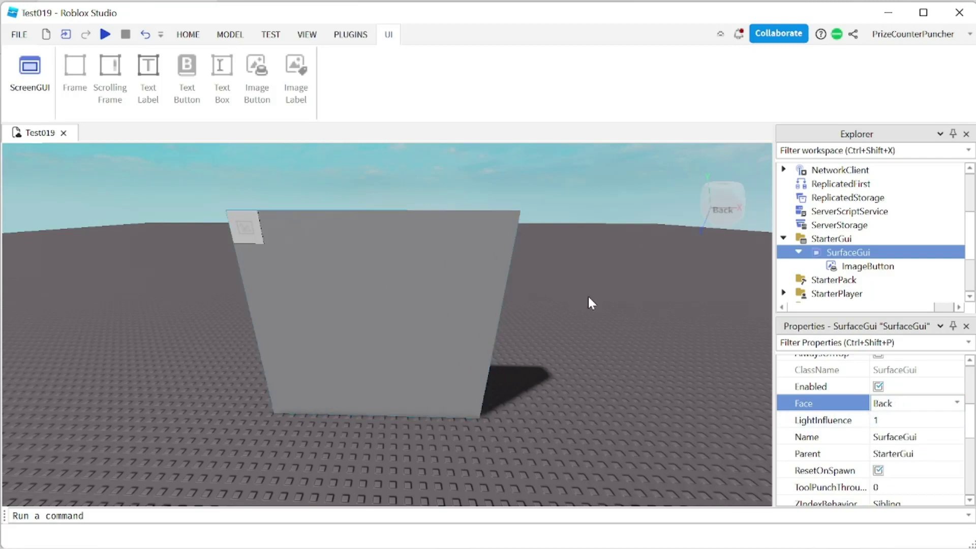
click(870, 268)
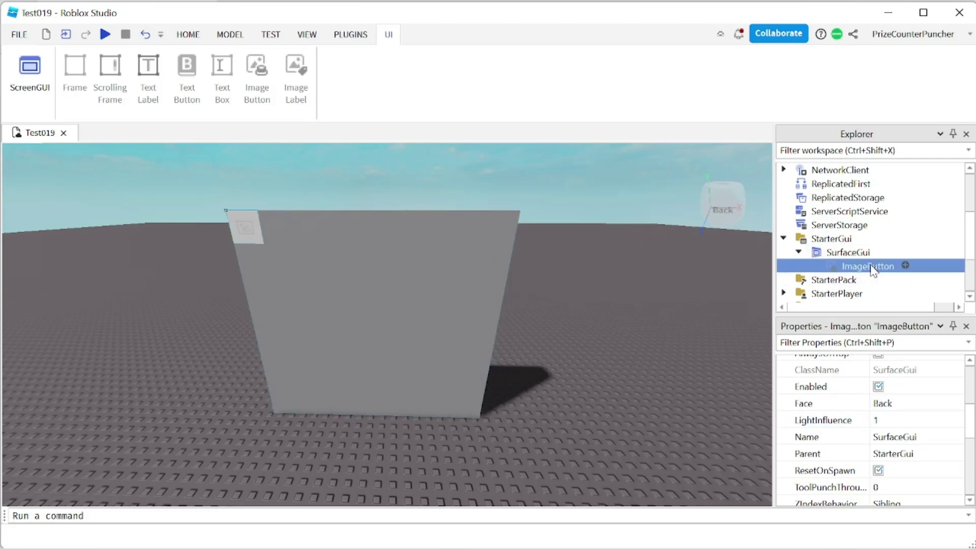
- Set the ImageButton's Position to X scale 0.1 and Y scale 0.8
scroll(860, 410, down, 2)
click(832, 427)
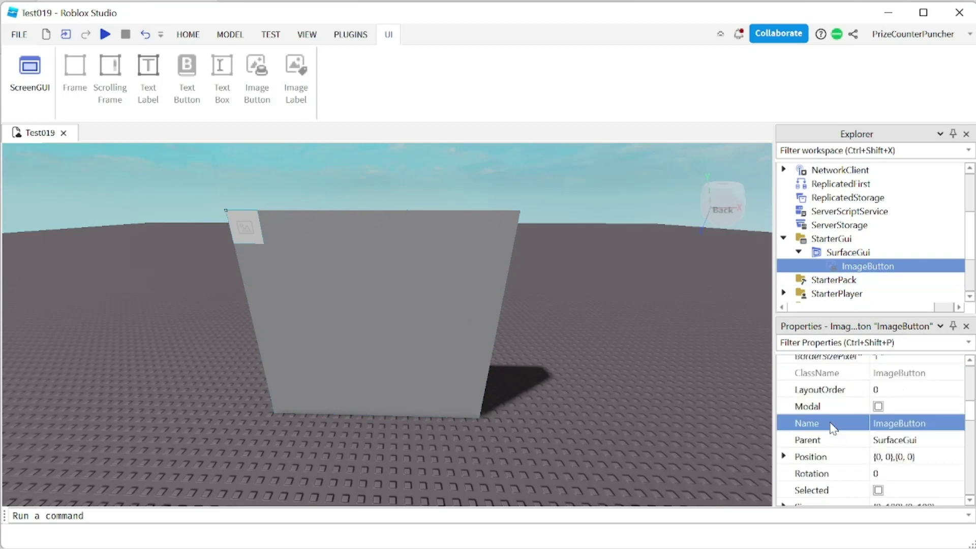
scroll(831, 437, down, 1)
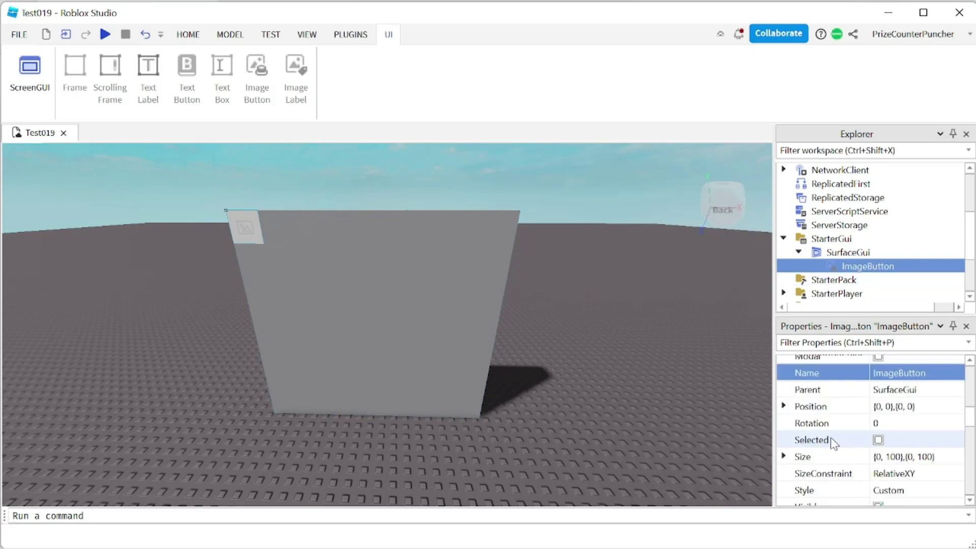
click(783, 407)
click(799, 423)
click(803, 425)
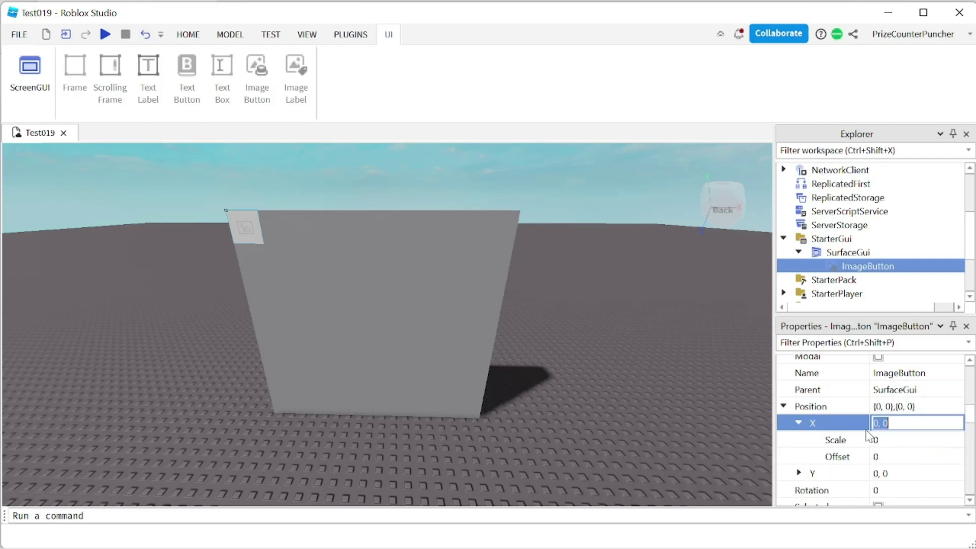
click(899, 438)
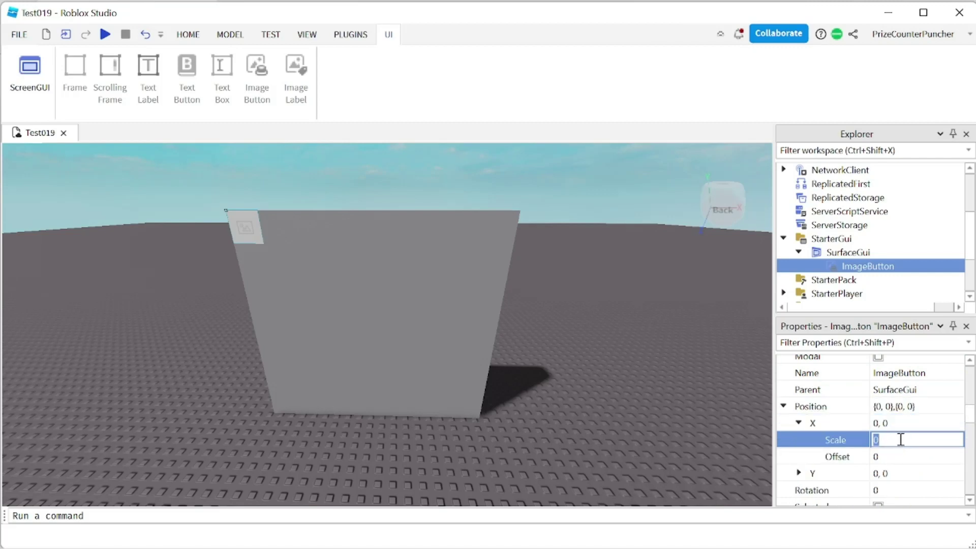
text(.1)
click(799, 473)
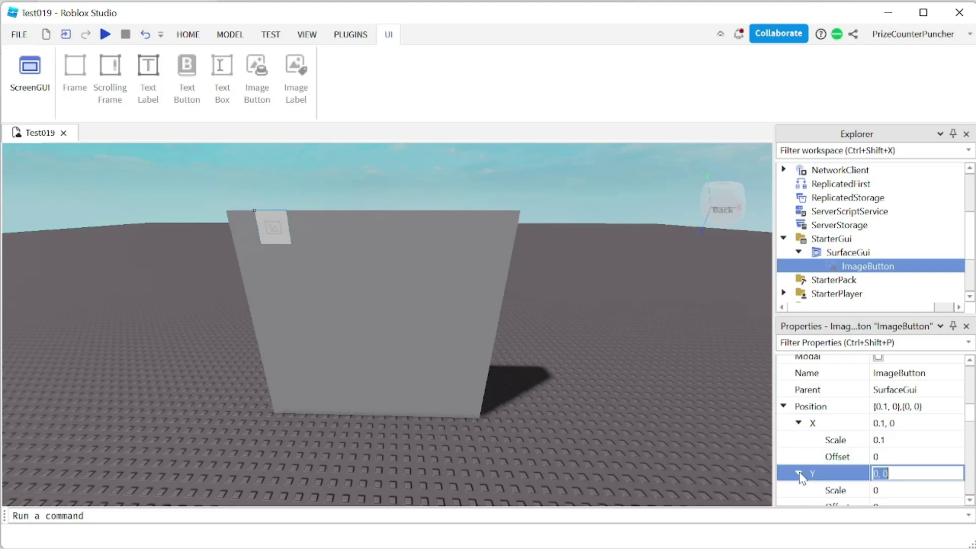
click(887, 489)
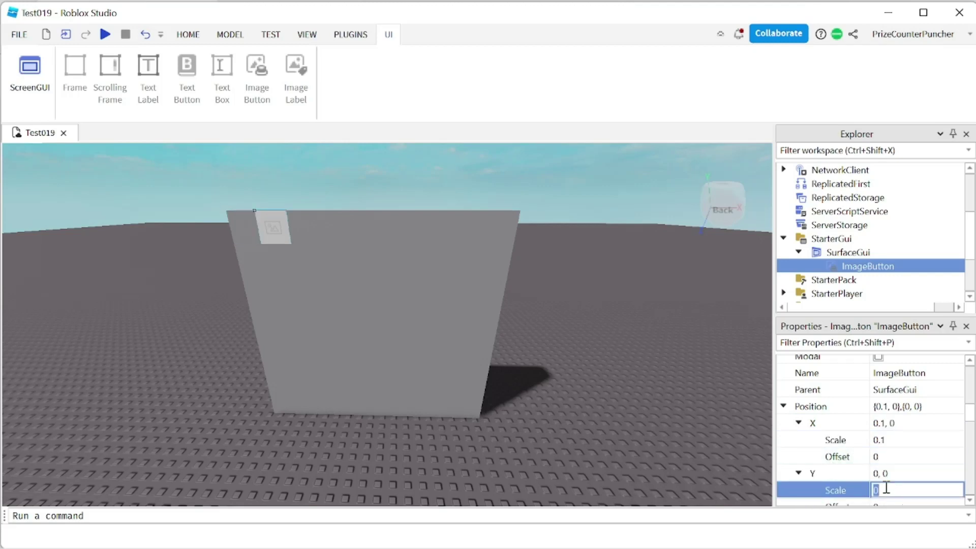
text(.8)
key(Return)
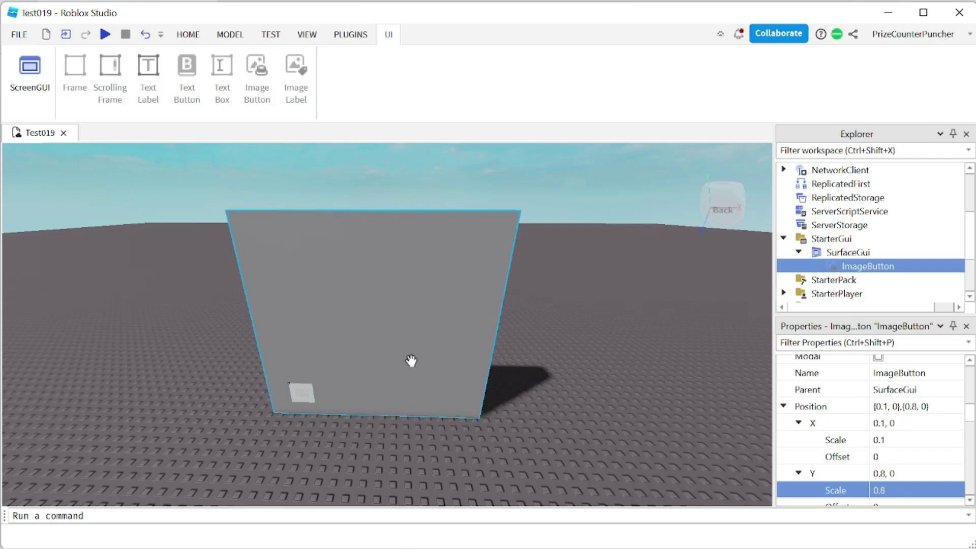
- Open the Toolbox from the HOME tab and copy the Ball image's asset ID
click(188, 35)
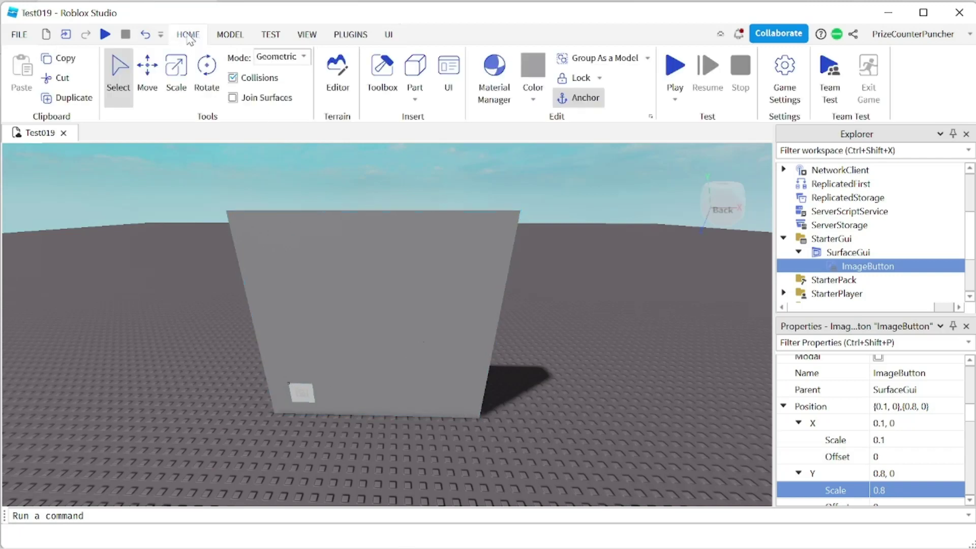
click(379, 75)
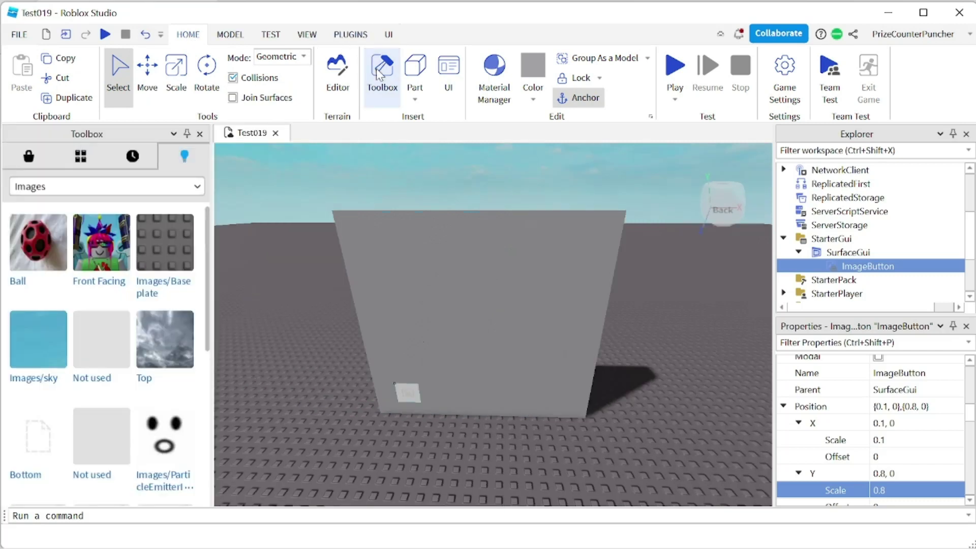
right_click(41, 238)
click(78, 267)
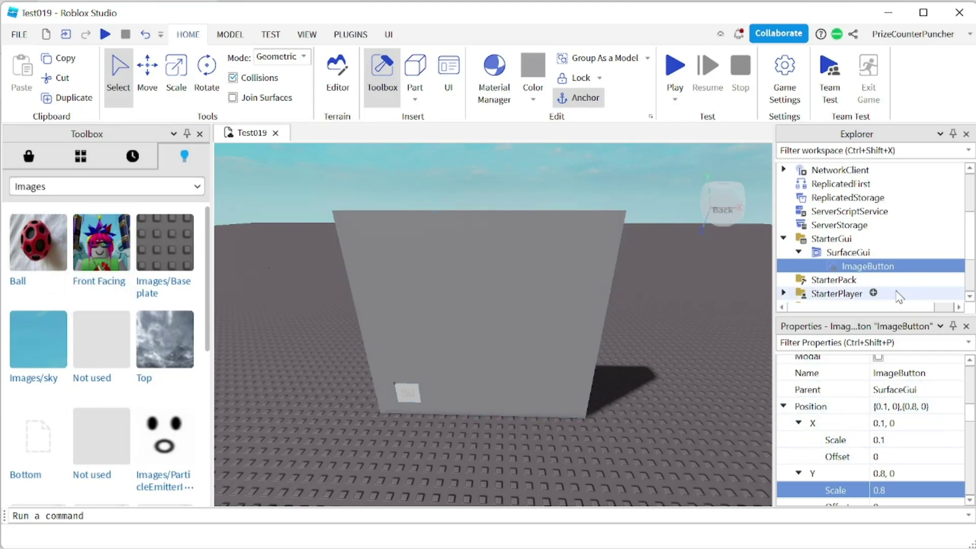
mouse_move(881, 268)
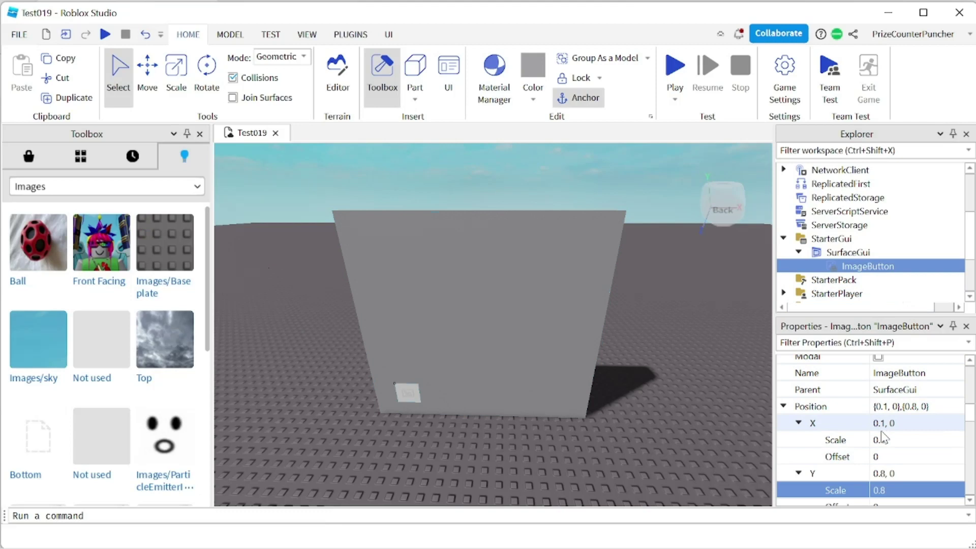
scroll(882, 436, down, 5)
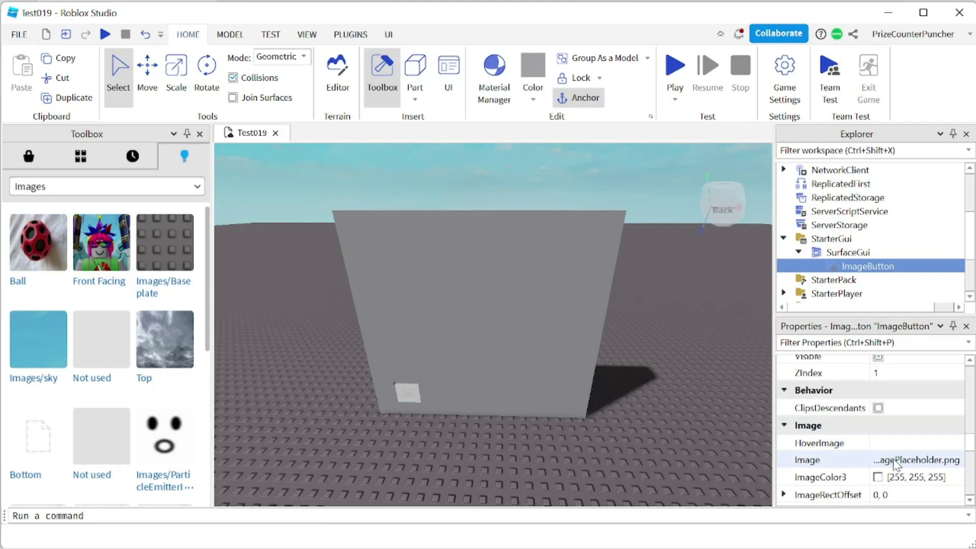
click(898, 461)
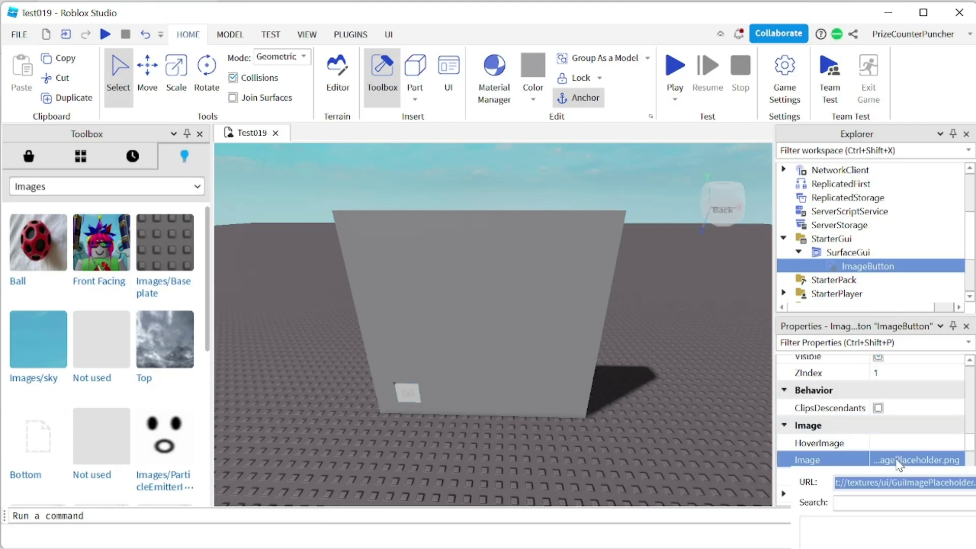
key(ctrl+v)
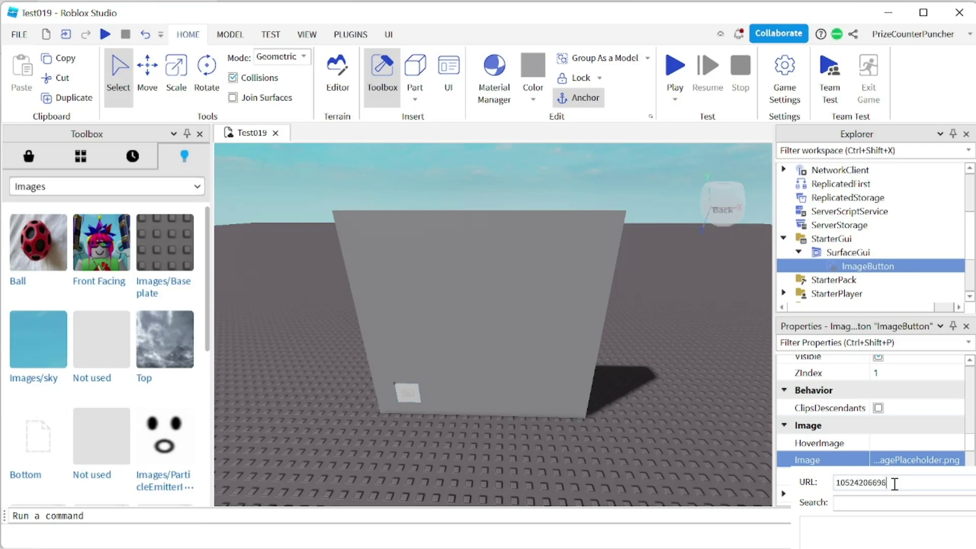
key(Return)
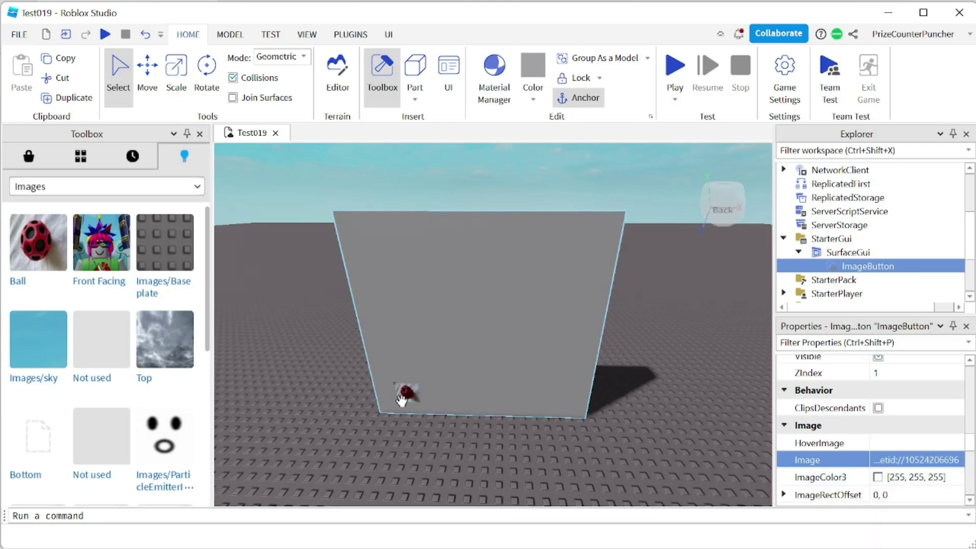
key(alt)
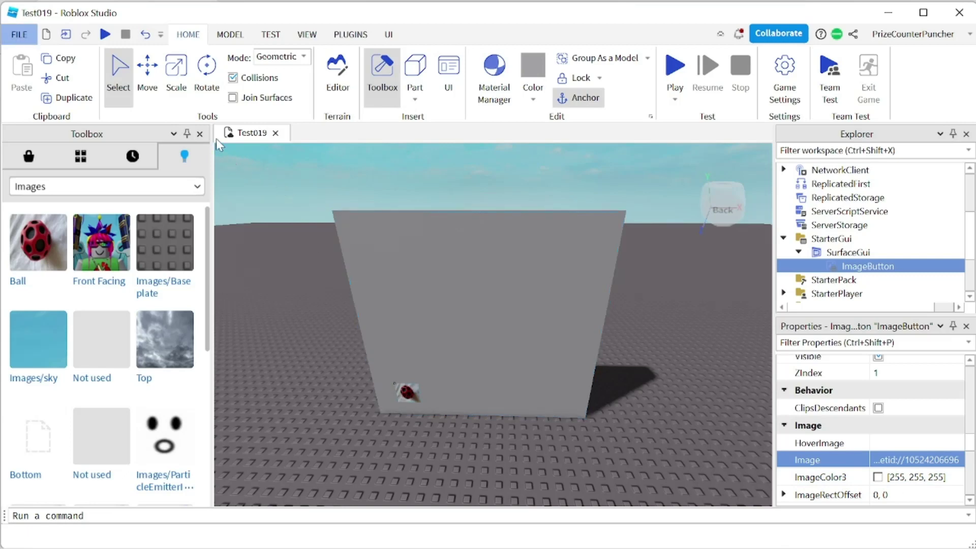
click(200, 133)
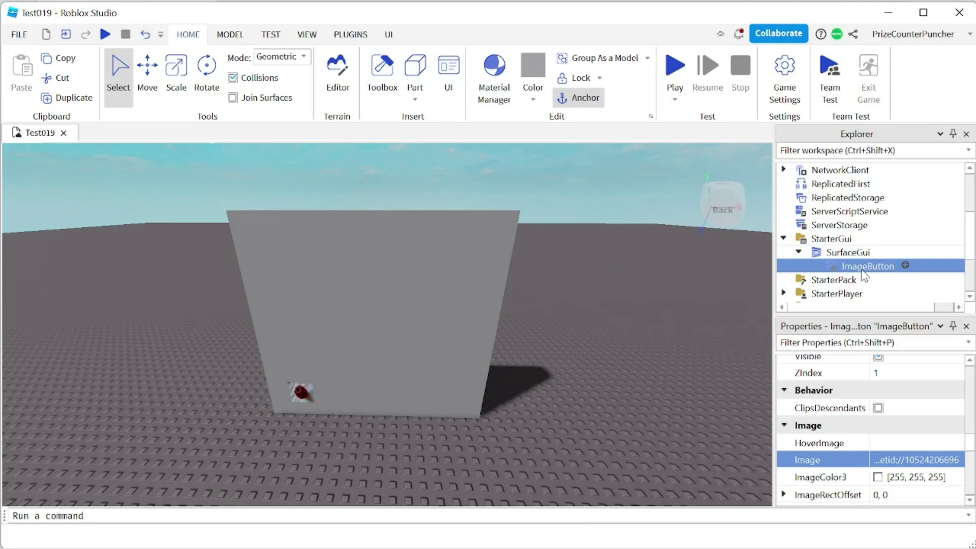
- Add a LocalScript under the ImageButton and replace its code with 'local button = script.Parent'
click(906, 266)
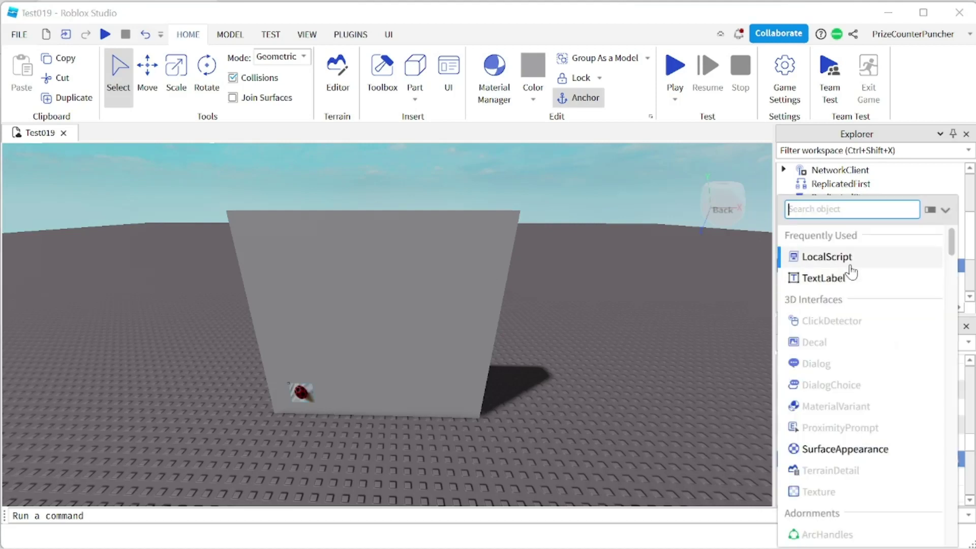
click(827, 256)
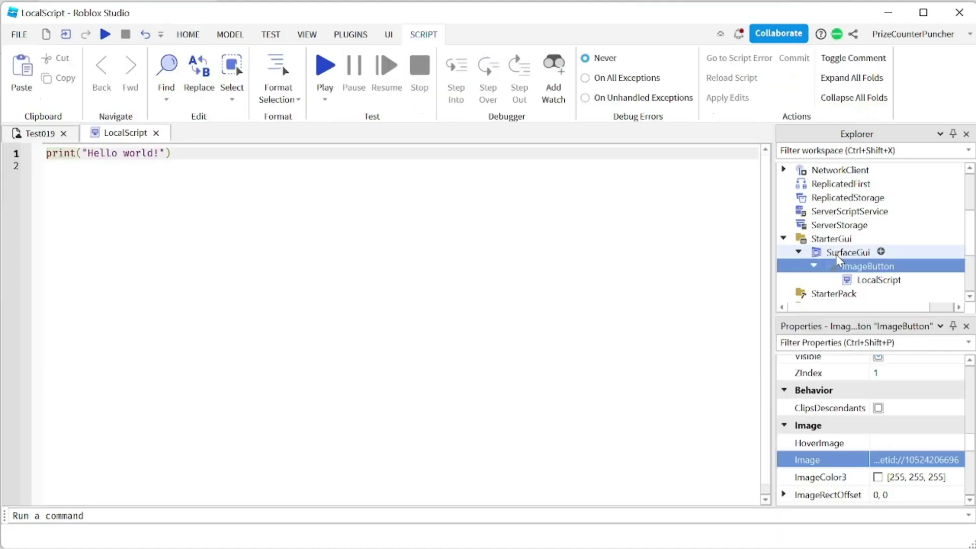
key(ctrl+a)
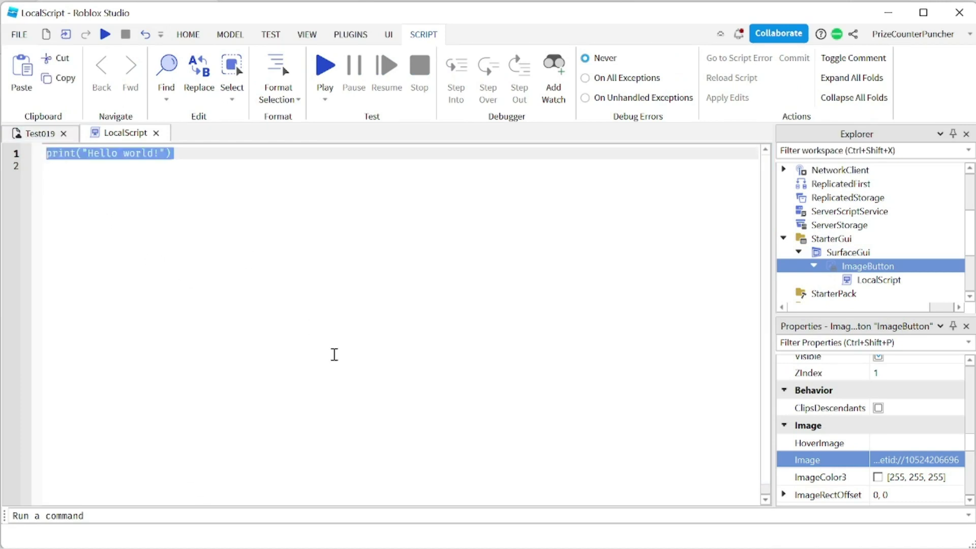
text(local button)
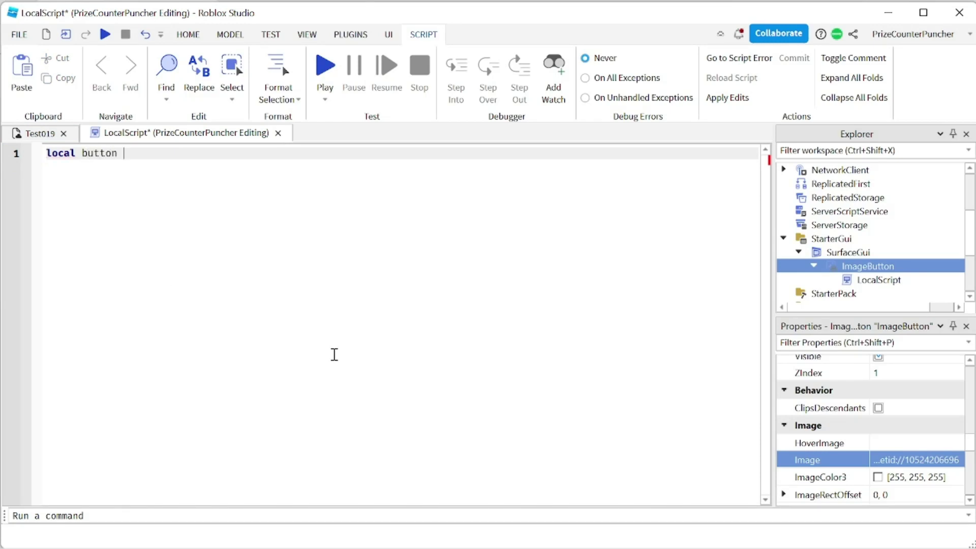
text(sc)
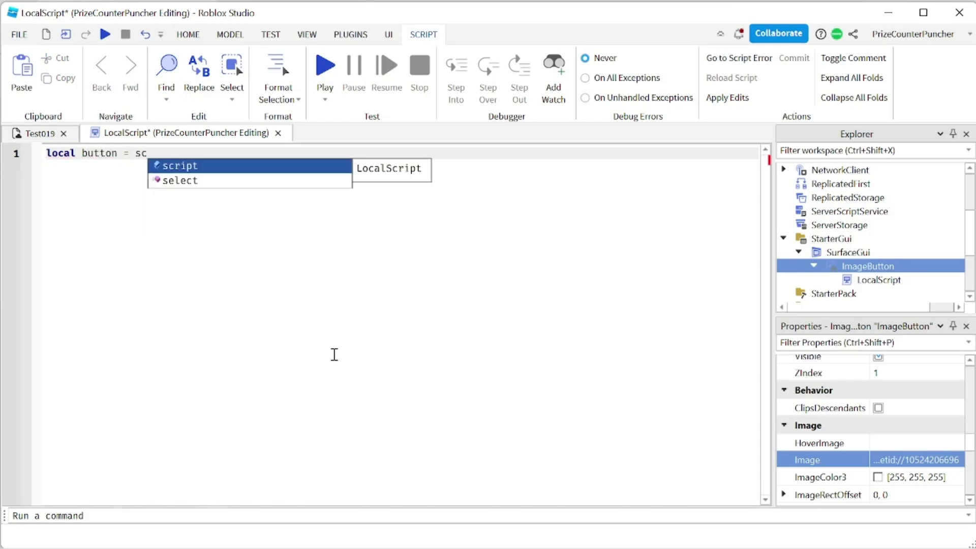
key(Tab)
text(.P)
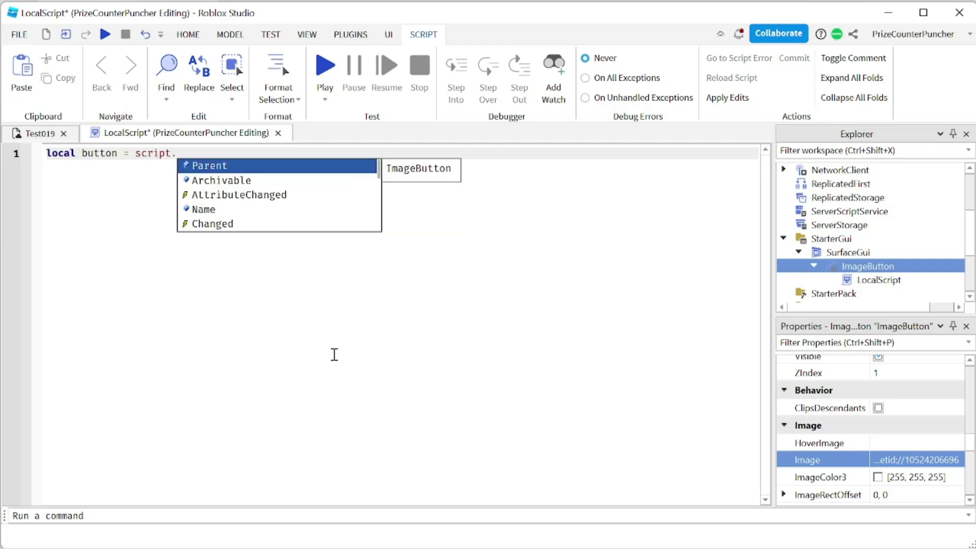
key(Tab)
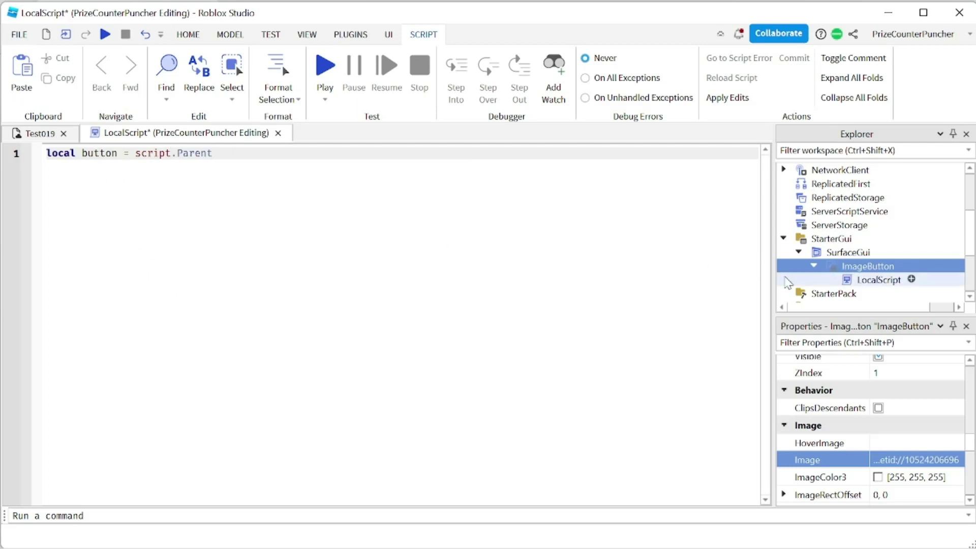
key(Return)
key(Return)
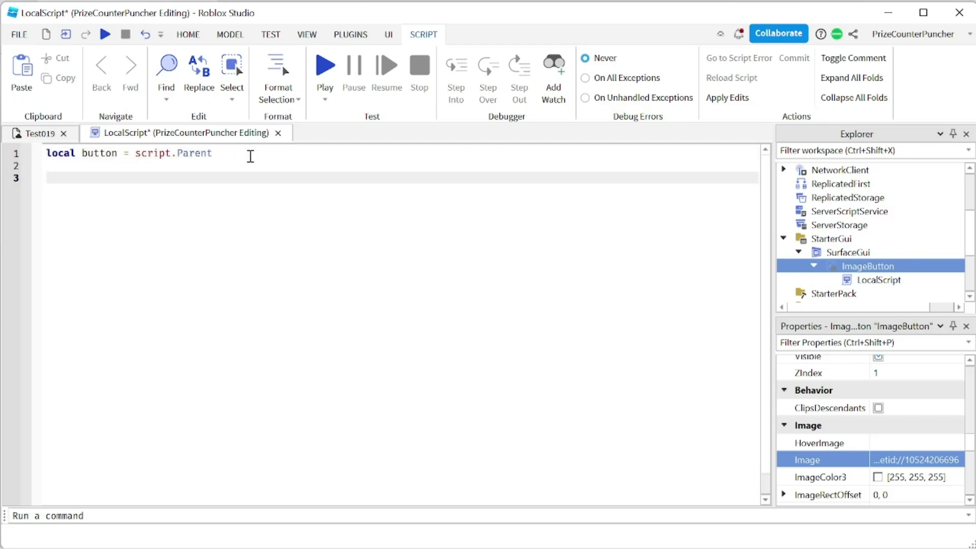
- Connect button.Activated to a function that prints "Button Clicked"
text(bu)
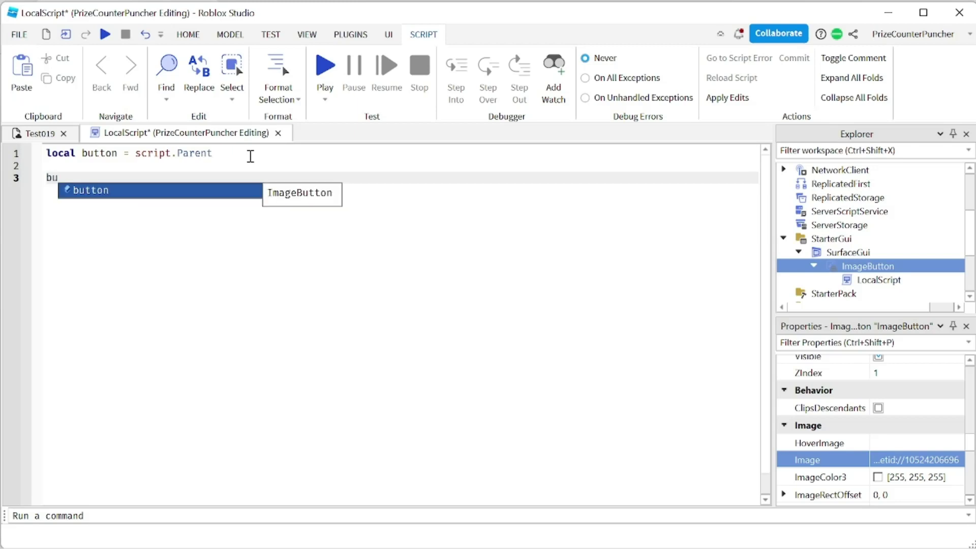
text(tton.a)
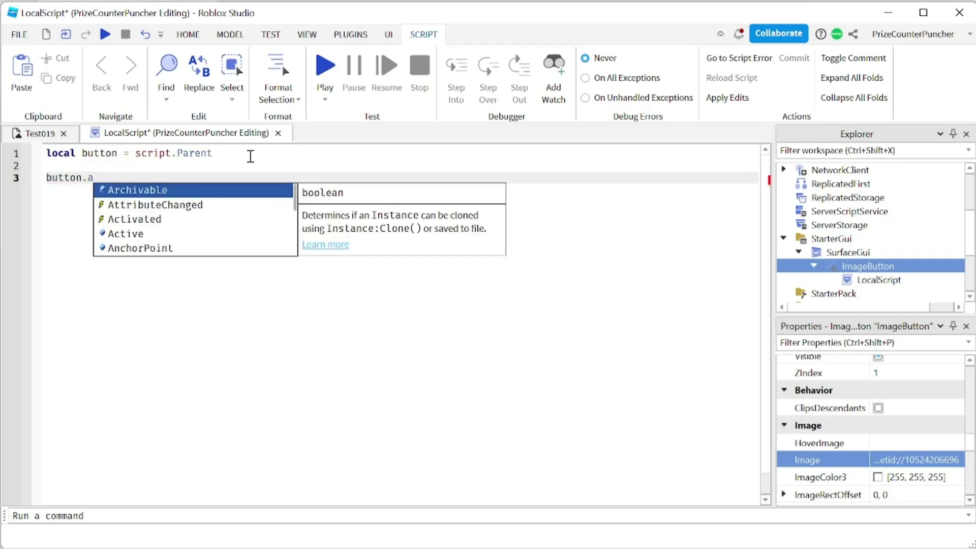
key(Down)
key(Down)
key(Tab)
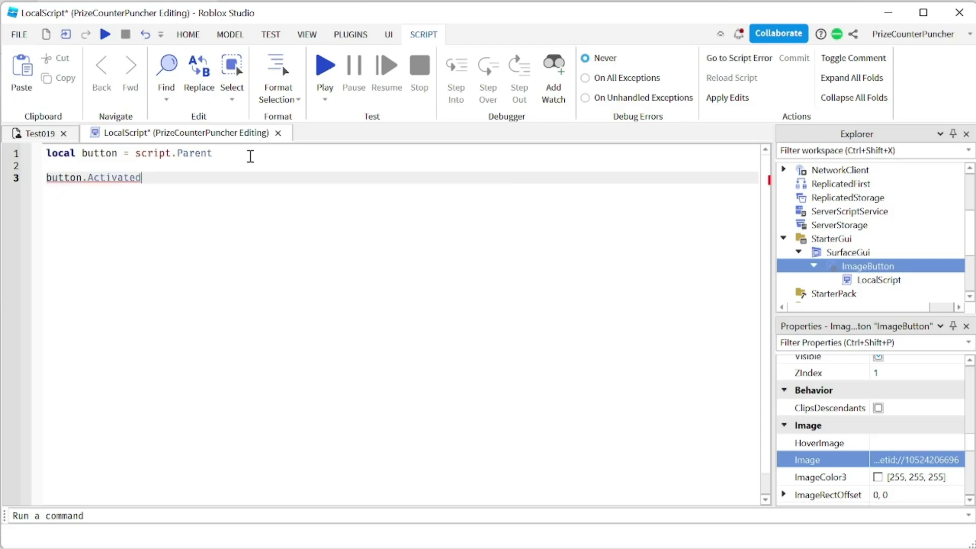
text(:)
key(Tab)
text(()
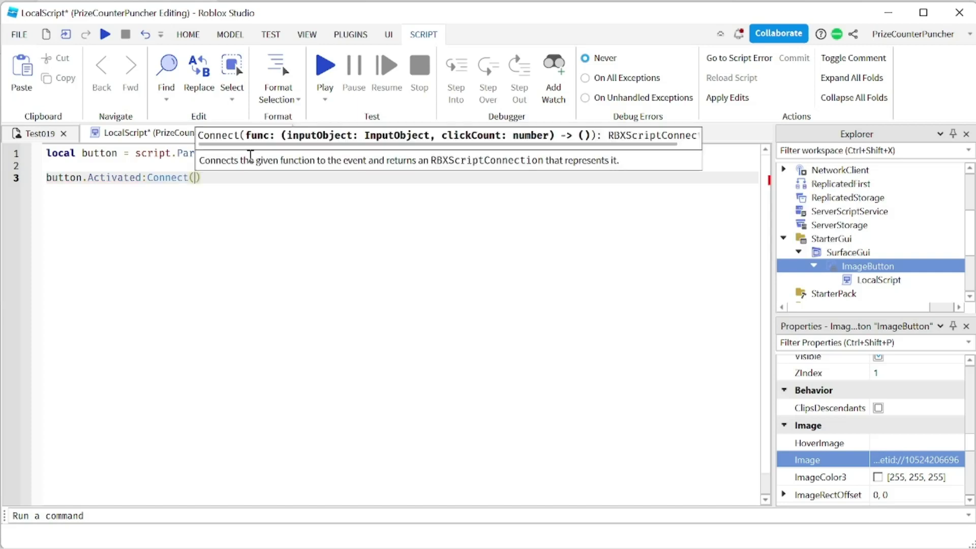
text(fun)
key(Tab)
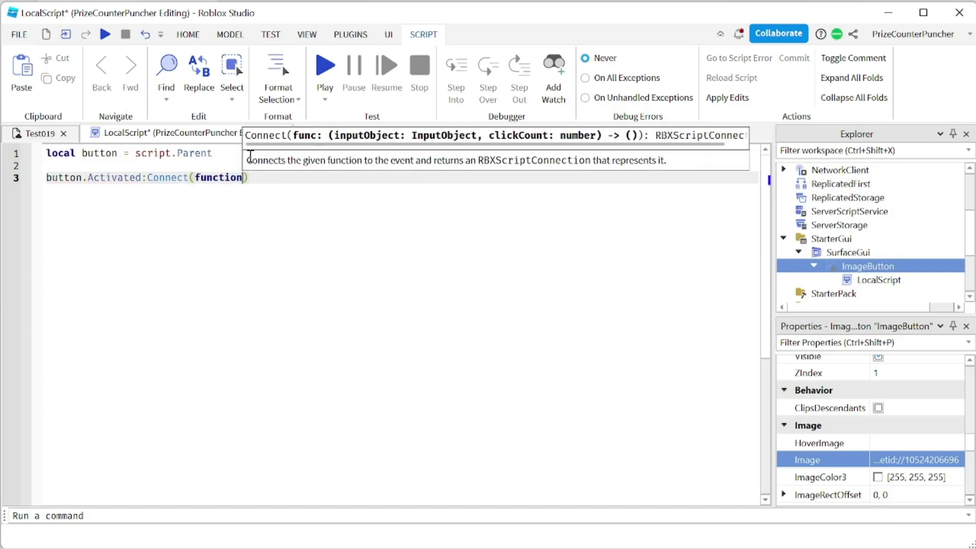
text(())
key(Return)
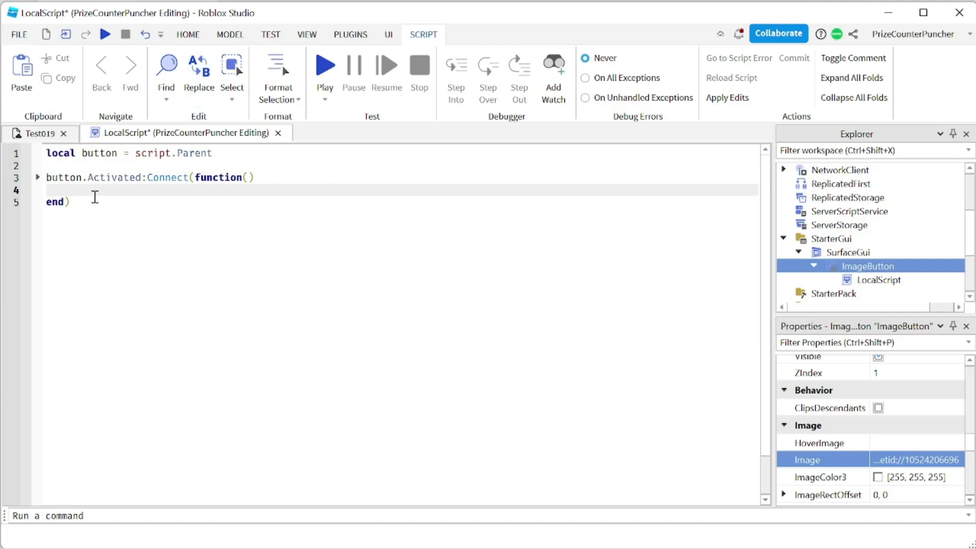
text(print("B"))
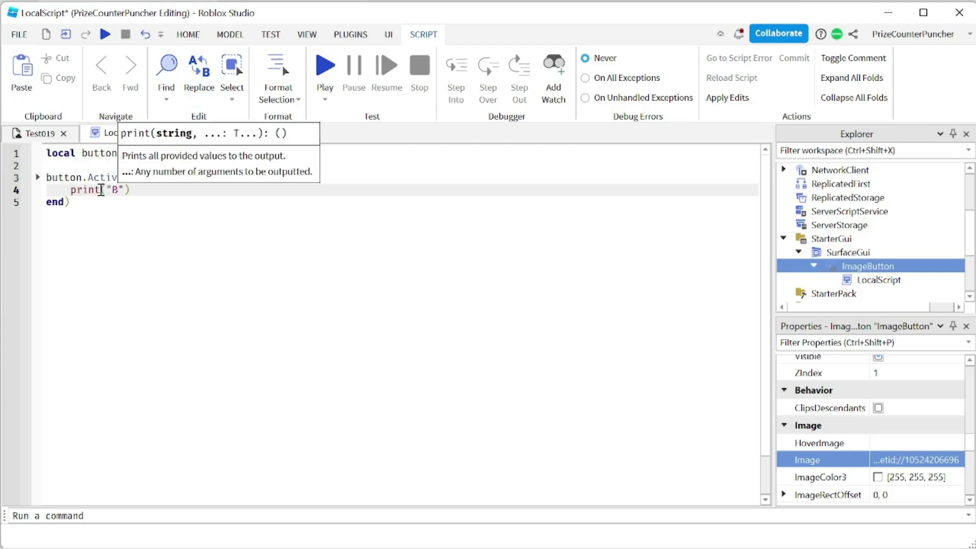
text(utton C)
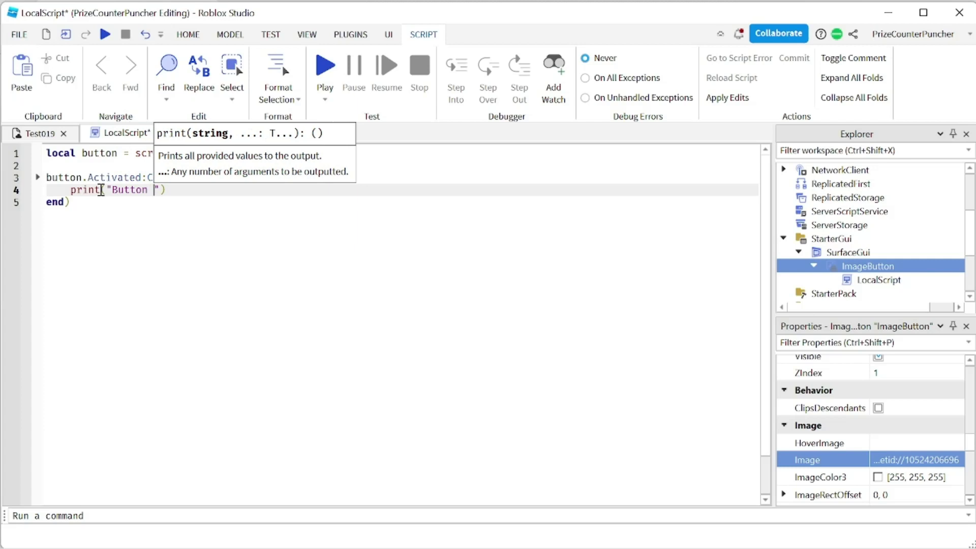
text(licked)
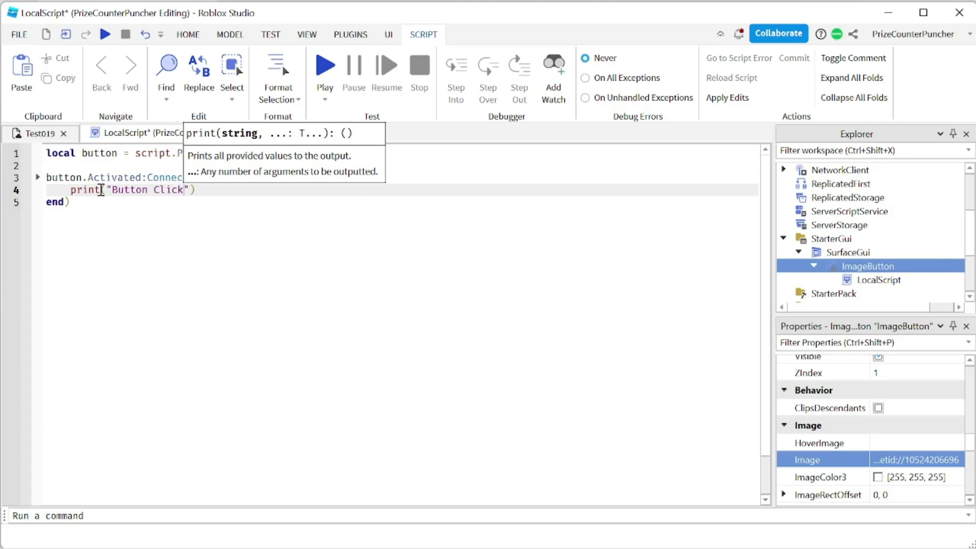
click(191, 234)
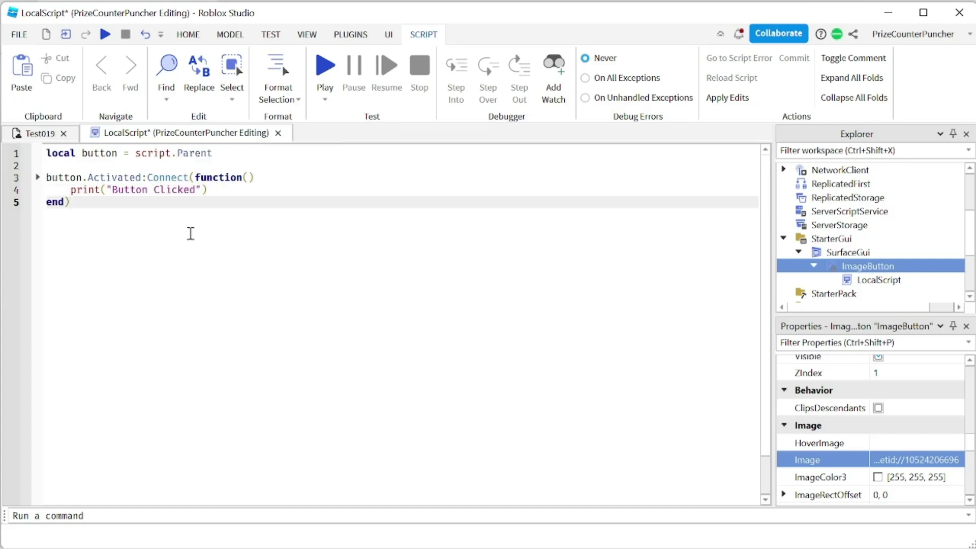
click(225, 189)
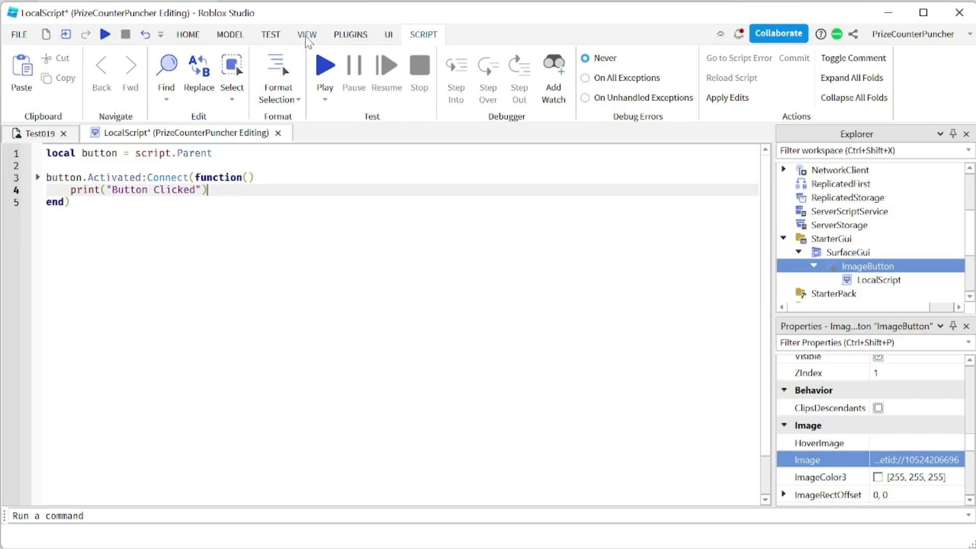
- Show the Output panel and start a playtest
click(307, 36)
click(130, 58)
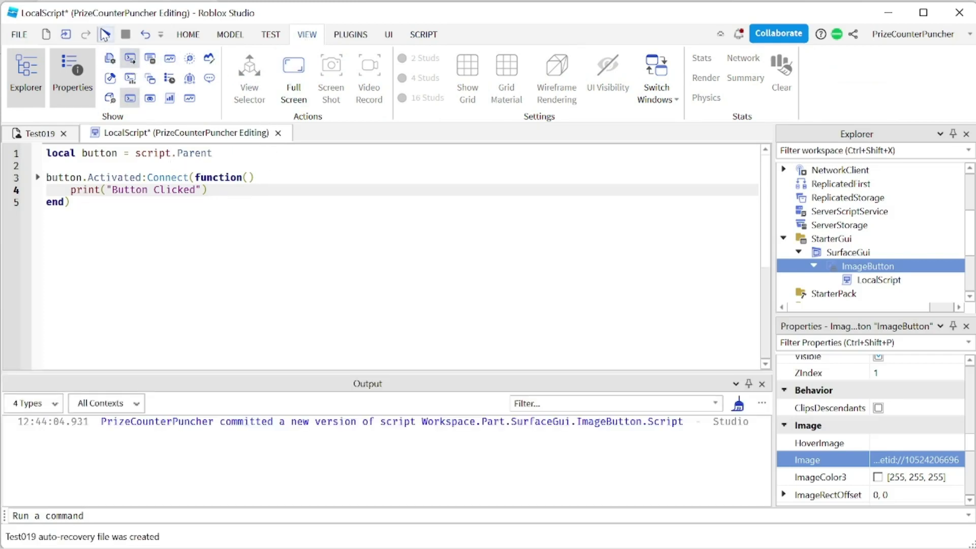
click(106, 34)
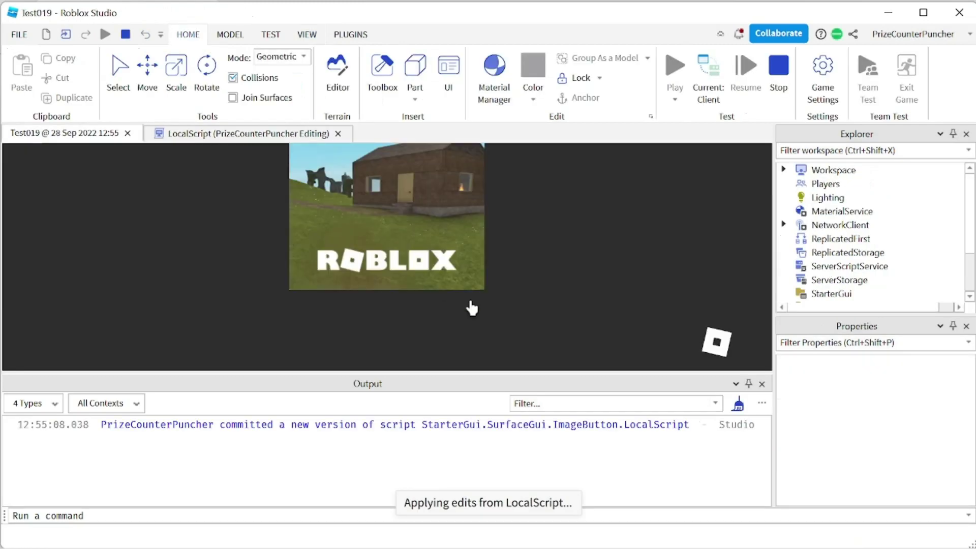
- Walk to the wall, click the ball image twice, and expand the 'Button Clicked (x2)' log entry
key(a)
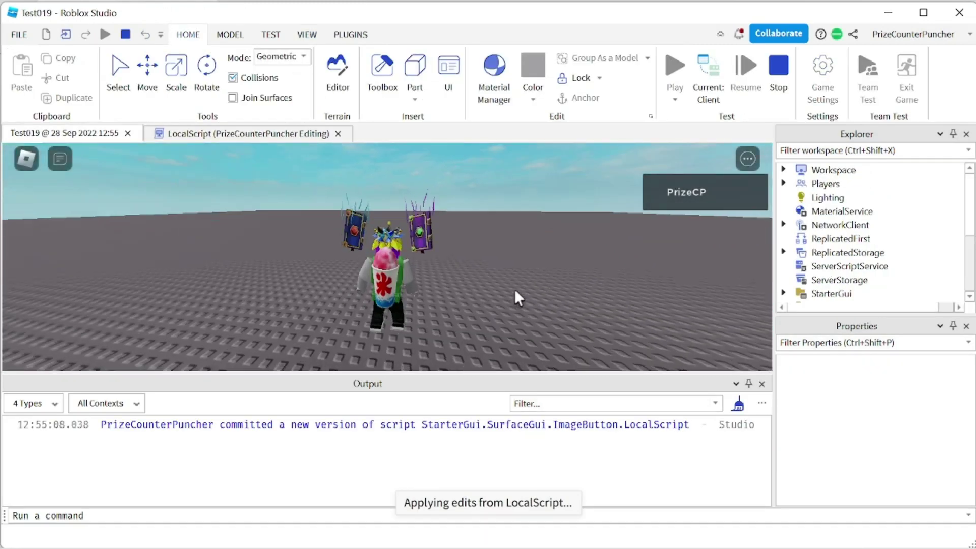
key(w)
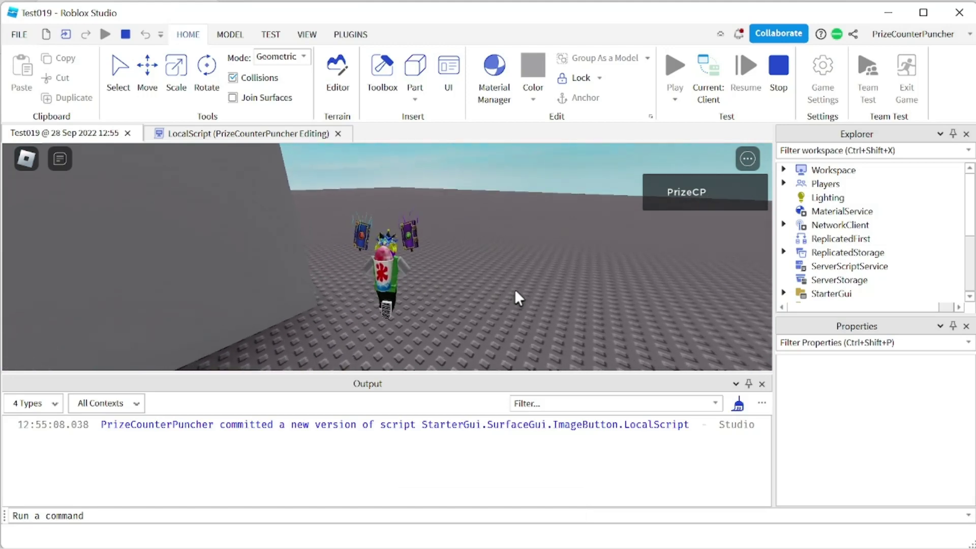
right_drag(514, 289, 514, 288)
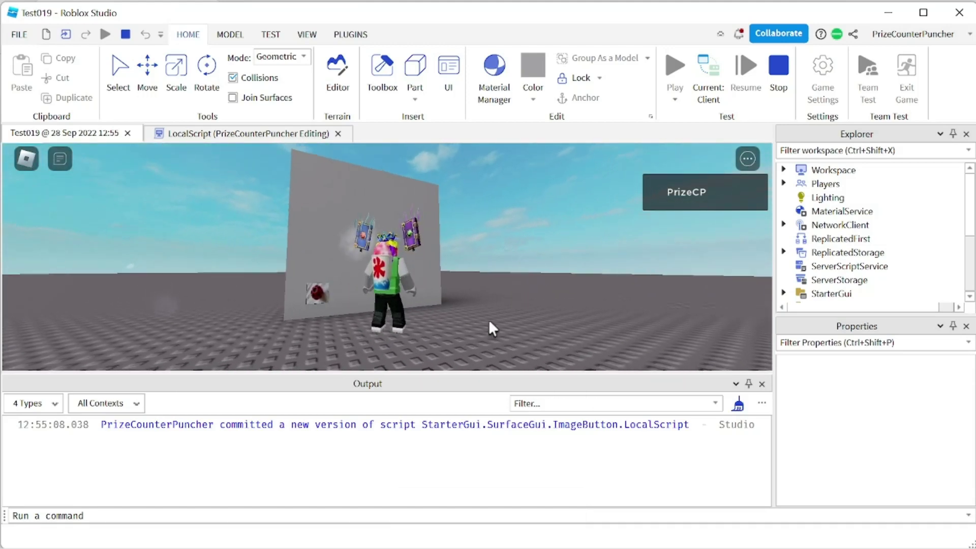
click(318, 294)
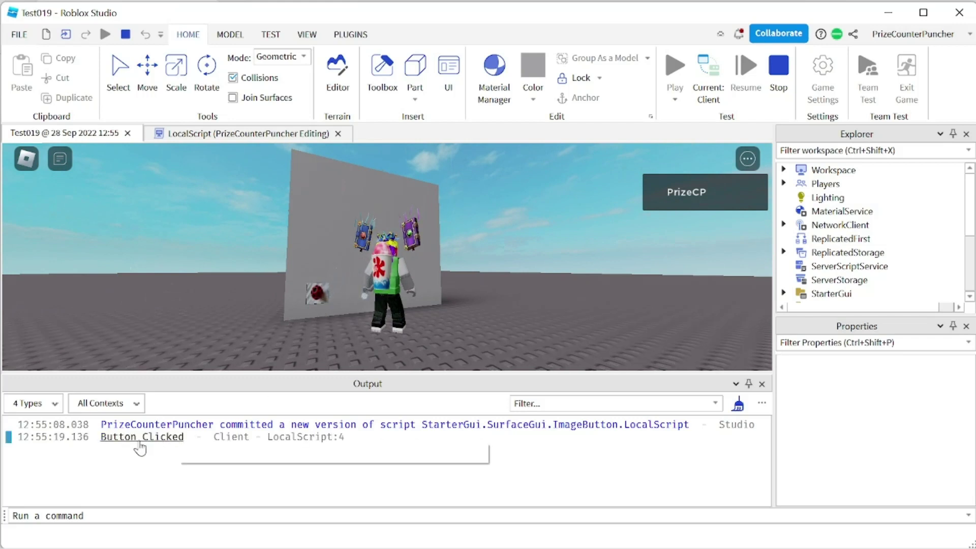
click(317, 292)
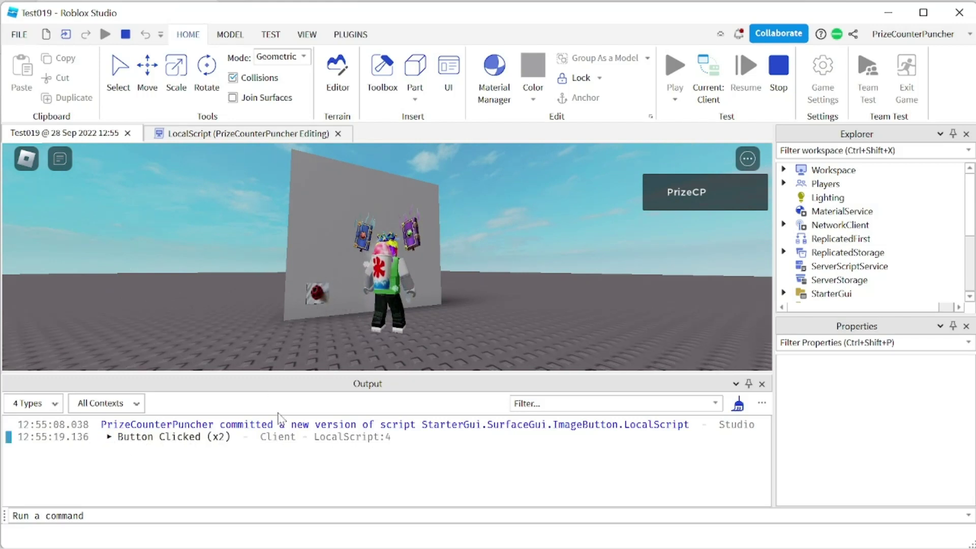
click(109, 437)
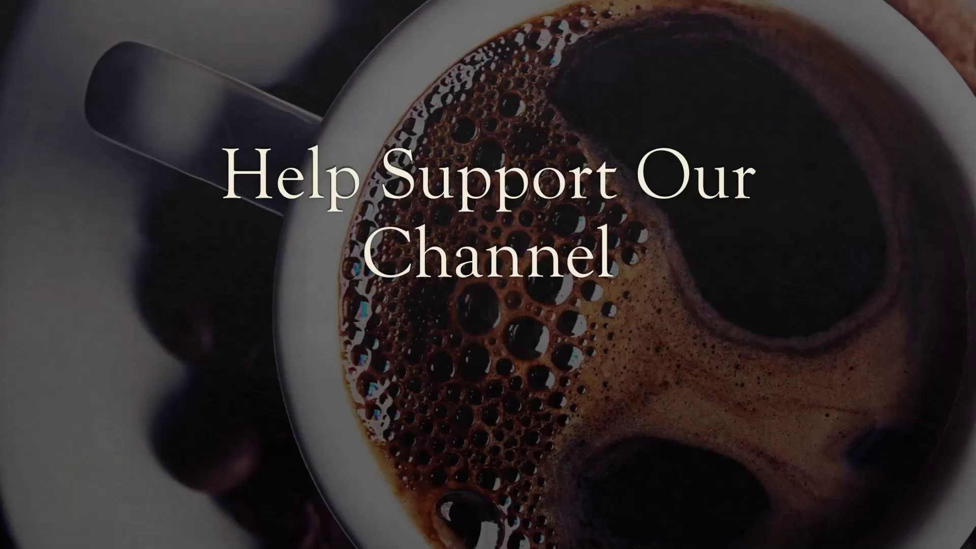